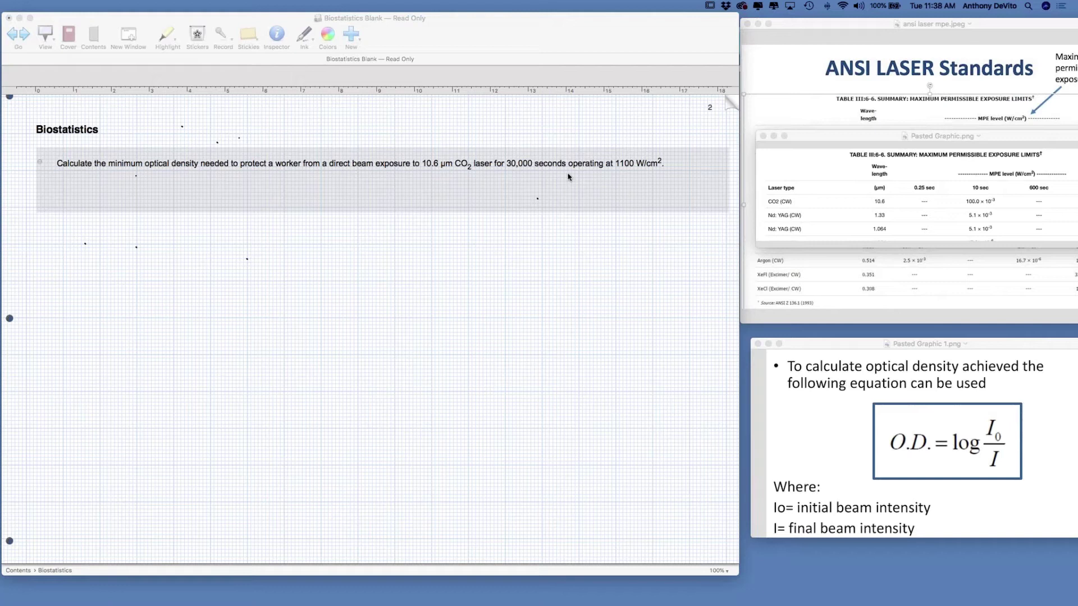
Move the MPE table excerpt to the lower right over the formula image and launch Calculator
{"action": "left_click_drag", "start_coordinate": [825, 140], "coordinate": [818, 142]}
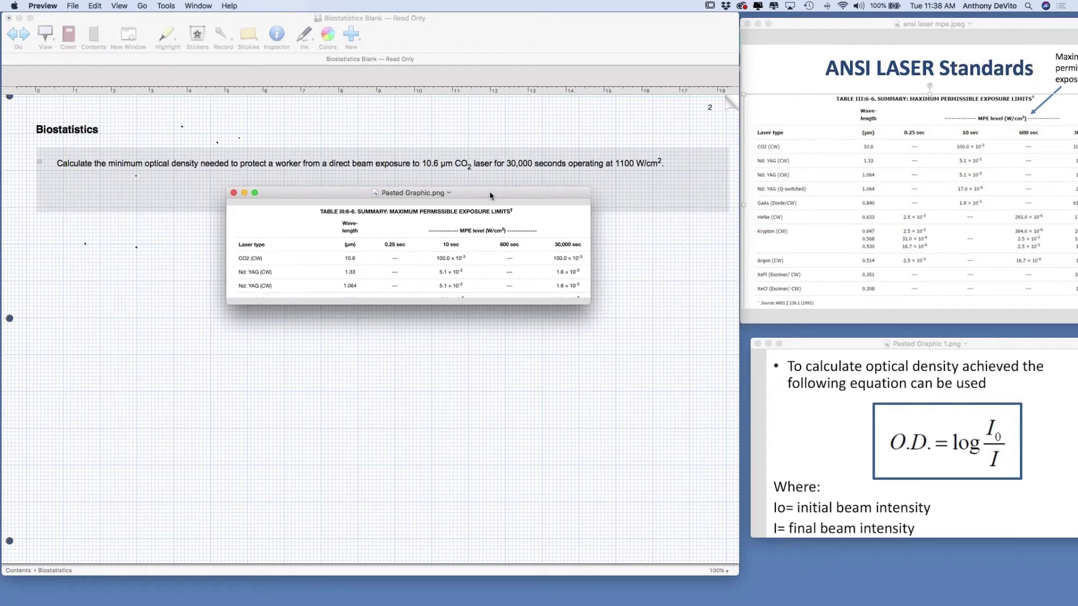
{"action": "left_click_drag", "start_coordinate": [485, 201], "coordinate": [918, 399]}
{"action": "mouse_move", "coordinate": [87, 588]}
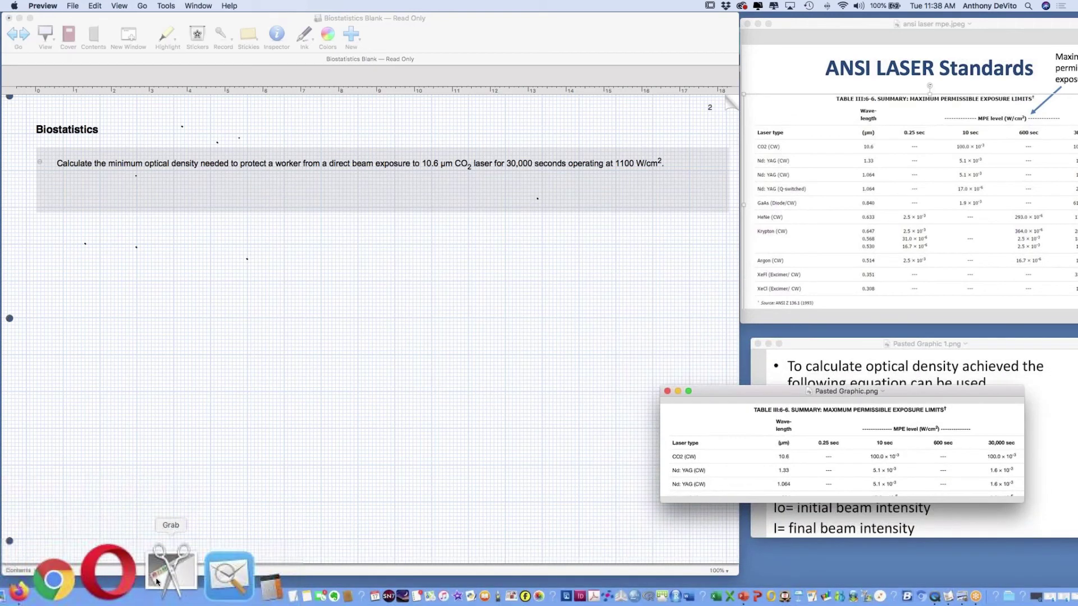
{"action": "left_click", "coordinate": [183, 579]}
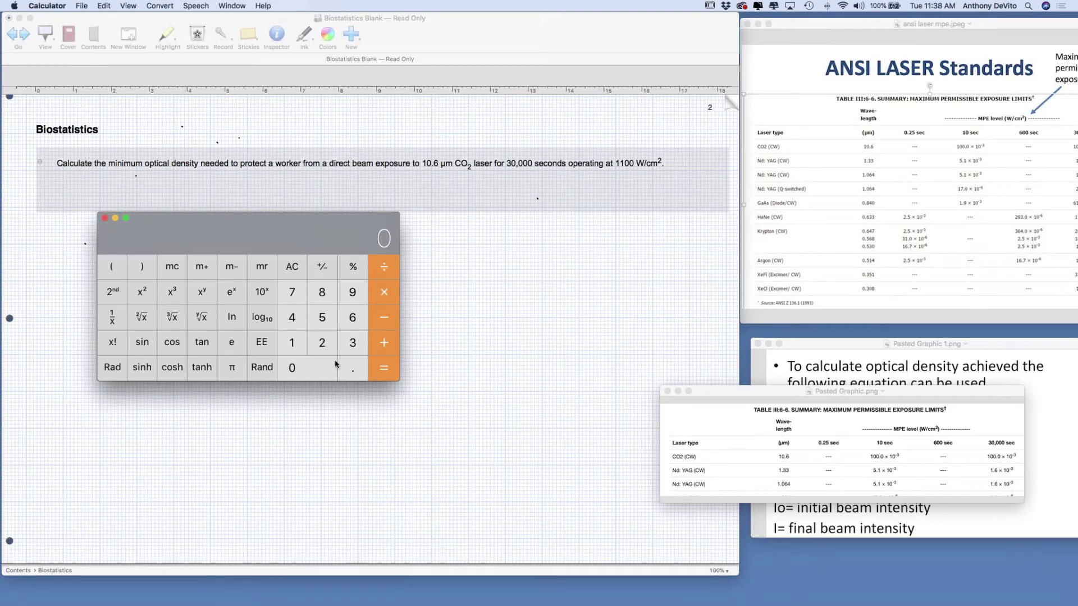
Compute 60 × 60 × 8 = 28800 seconds on the calculator, then minimize it
{"action": "left_click", "coordinate": [353, 319]}
{"action": "left_click", "coordinate": [297, 368]}
{"action": "left_click", "coordinate": [384, 293]}
{"action": "left_click", "coordinate": [353, 319]}
{"action": "left_click", "coordinate": [293, 370]}
{"action": "left_click", "coordinate": [380, 295]}
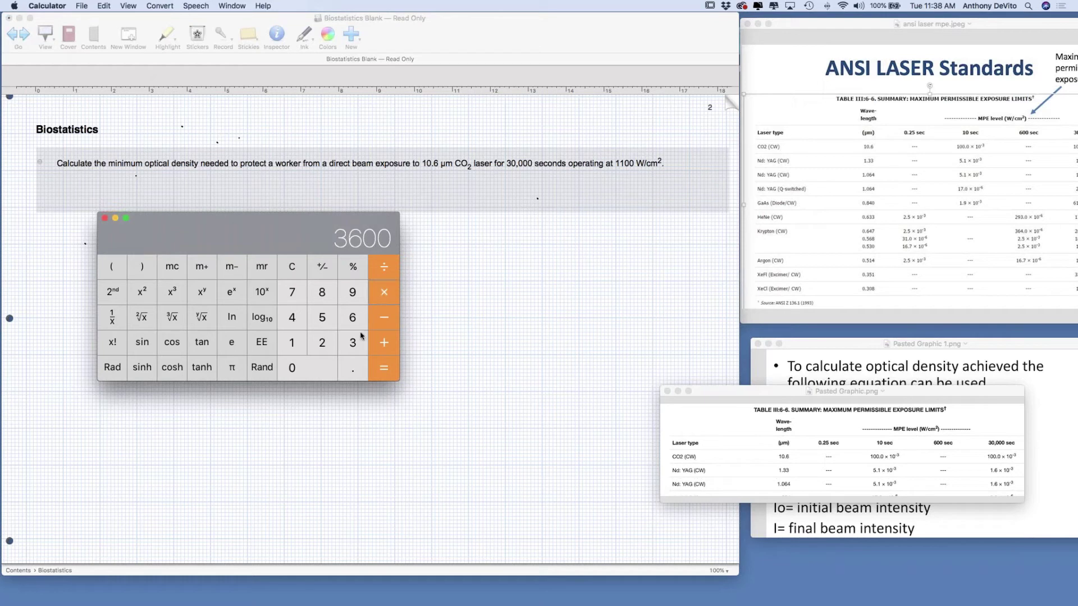
{"action": "left_click", "coordinate": [326, 296]}
{"action": "left_click", "coordinate": [384, 371]}
{"action": "left_click", "coordinate": [114, 219]}
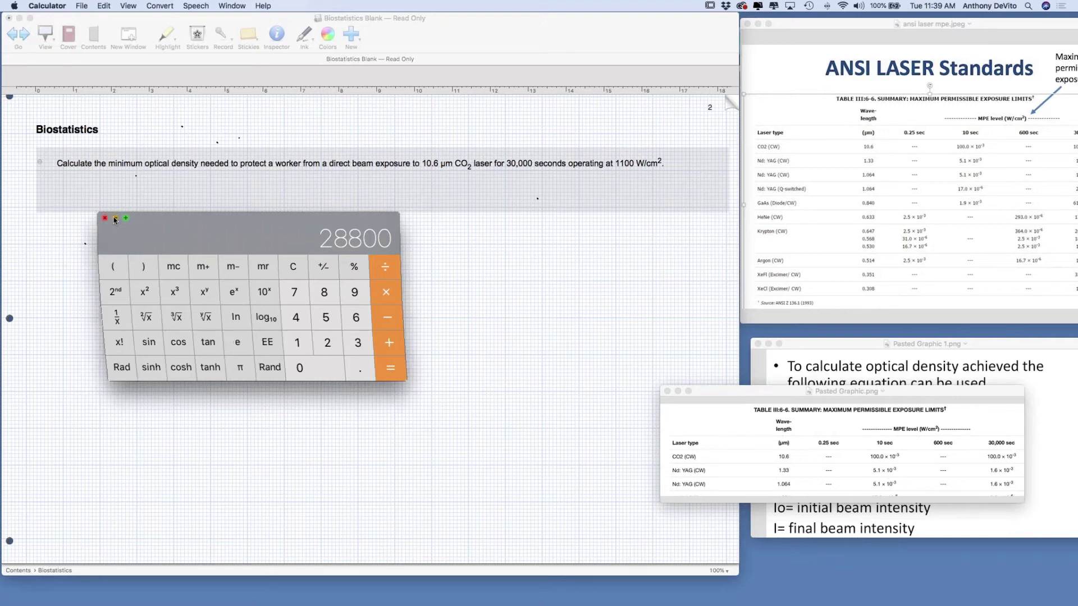
Place the optical density formula image at the page's middle-left and the ANSI laser table at upper left
{"action": "left_click", "coordinate": [96, 193]}
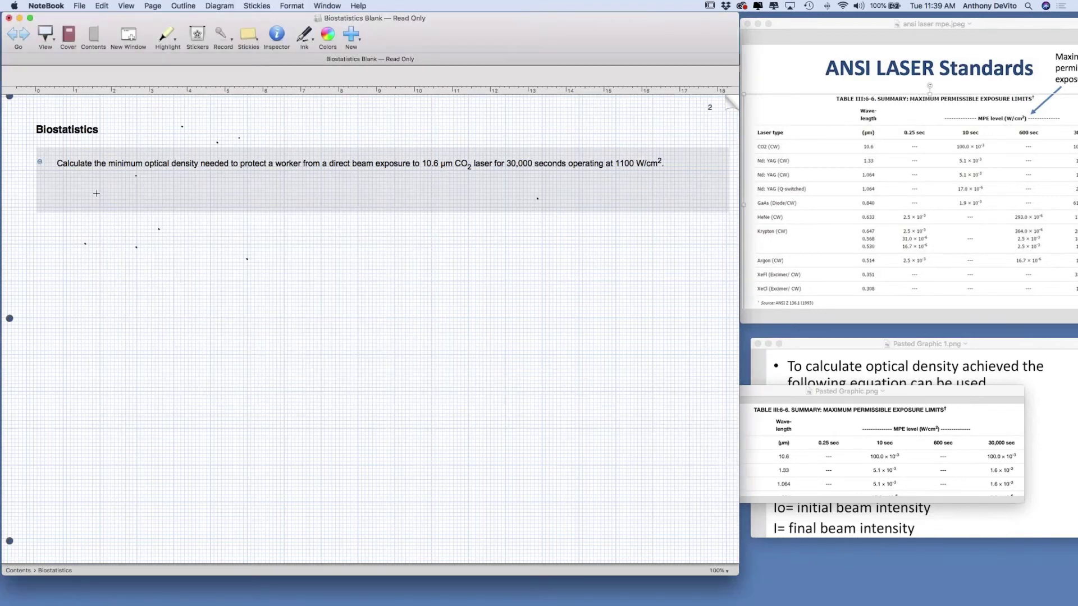
{"action": "left_click", "coordinate": [845, 361]}
{"action": "left_click_drag", "start_coordinate": [842, 349], "coordinate": [251, 211]}
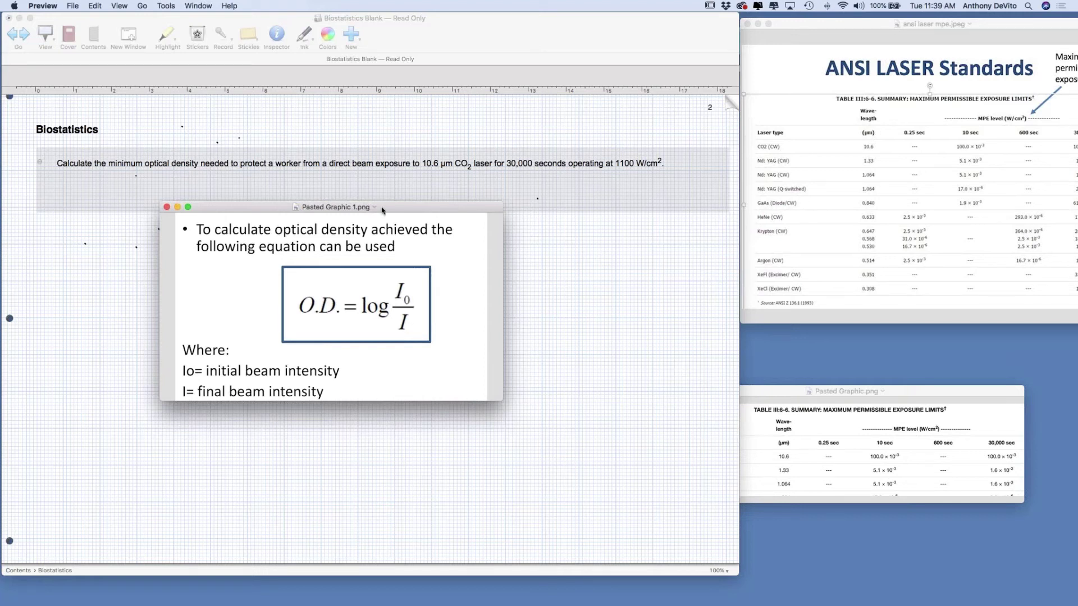
{"action": "left_click_drag", "start_coordinate": [381, 211], "coordinate": [340, 235]}
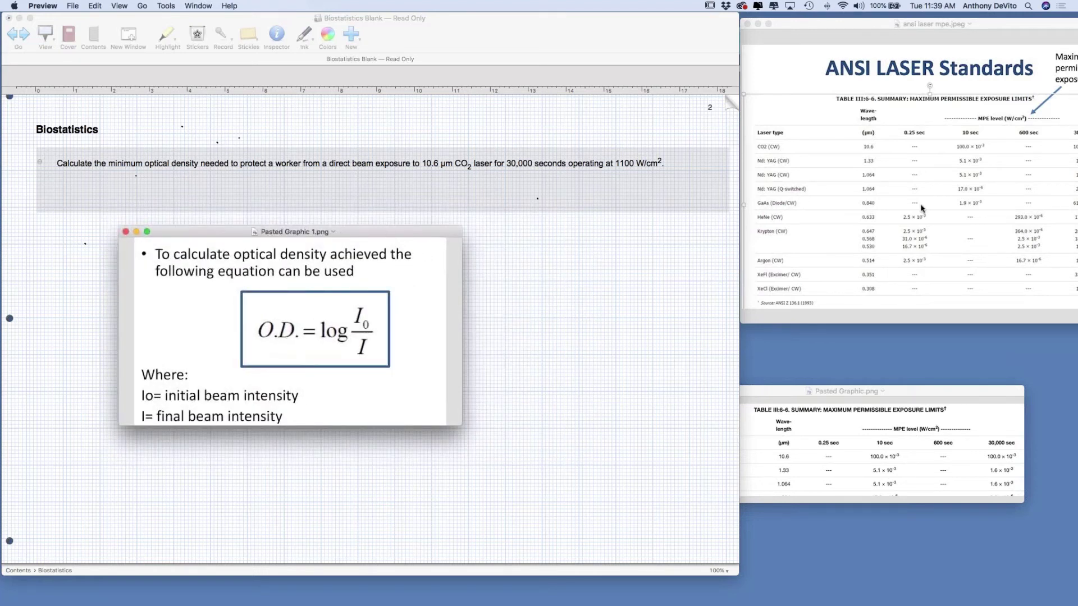
{"action": "left_click", "coordinate": [888, 34]}
{"action": "left_click_drag", "start_coordinate": [880, 27], "coordinate": [233, 44]}
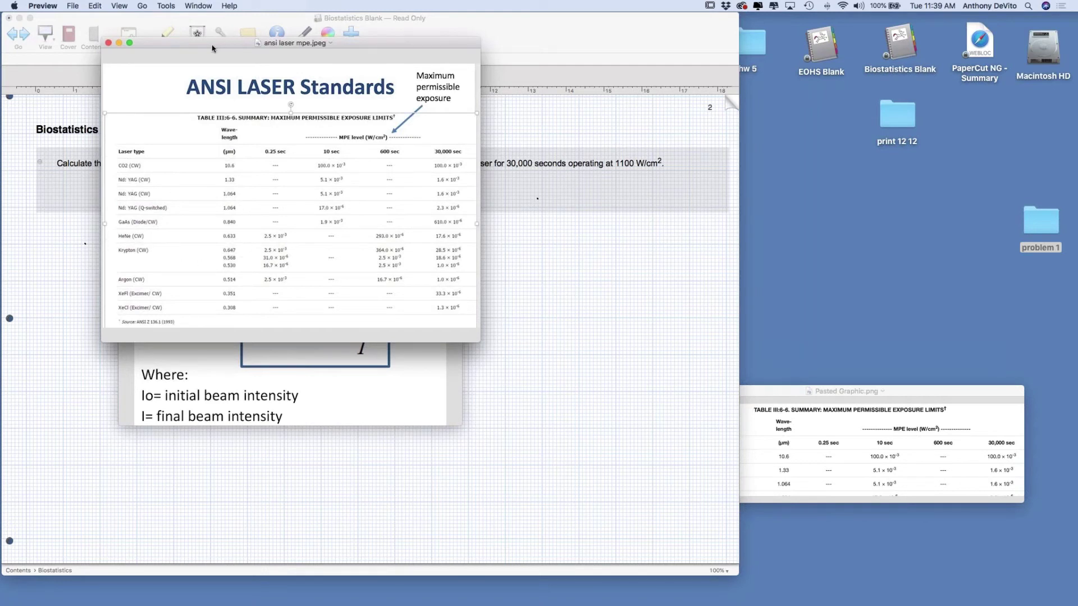
Park the ANSI laser table at the upper right and the formula image at the lower right
{"action": "left_click_drag", "start_coordinate": [213, 46], "coordinate": [948, 22]}
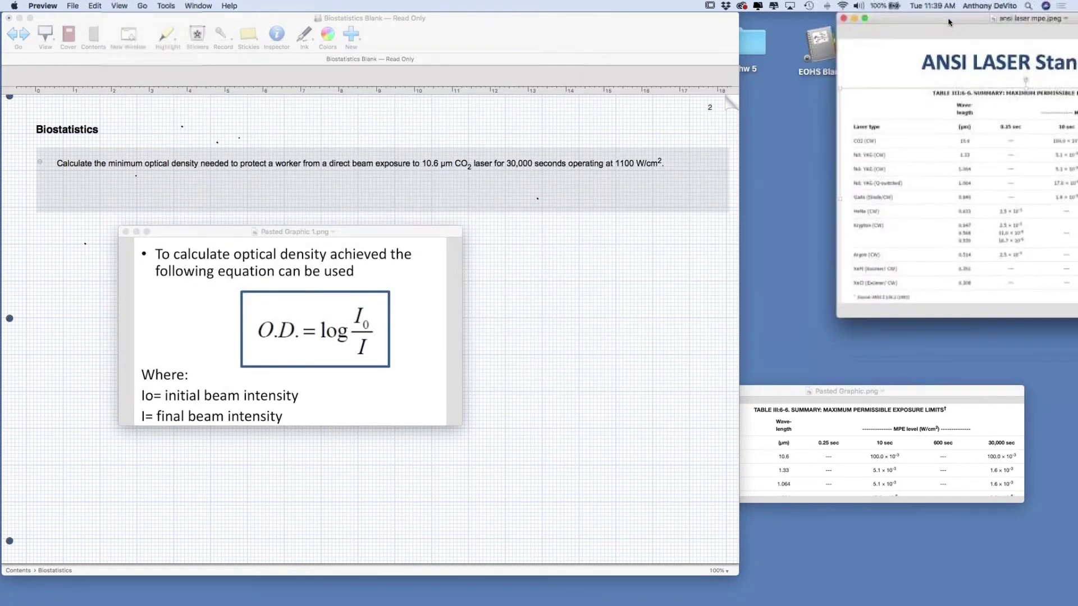
{"action": "left_click_drag", "start_coordinate": [836, 388], "coordinate": [1004, 326]}
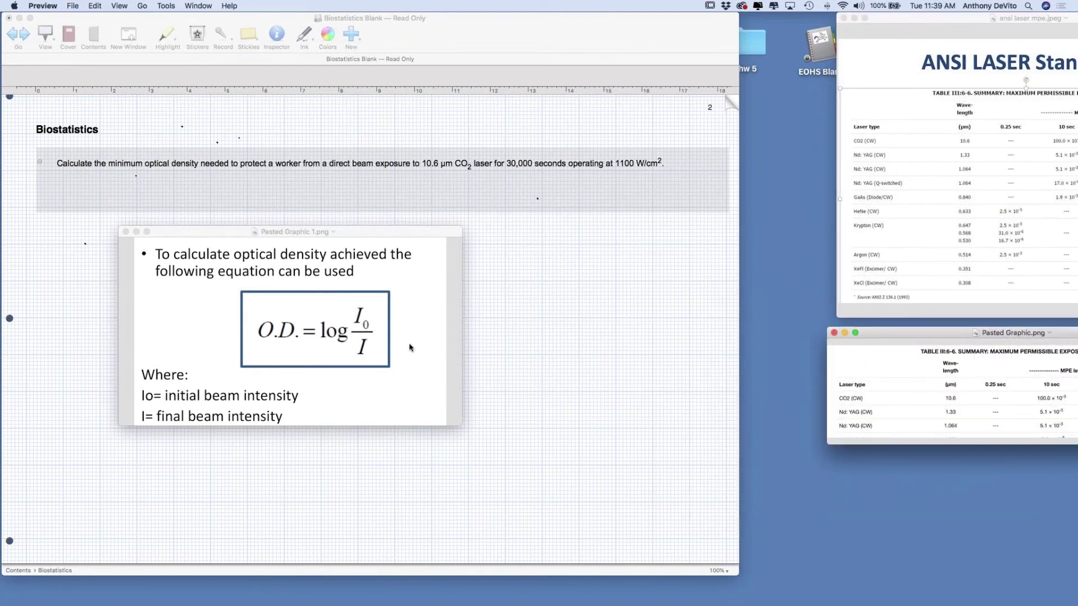
{"action": "left_click_drag", "start_coordinate": [426, 239], "coordinate": [501, 242]}
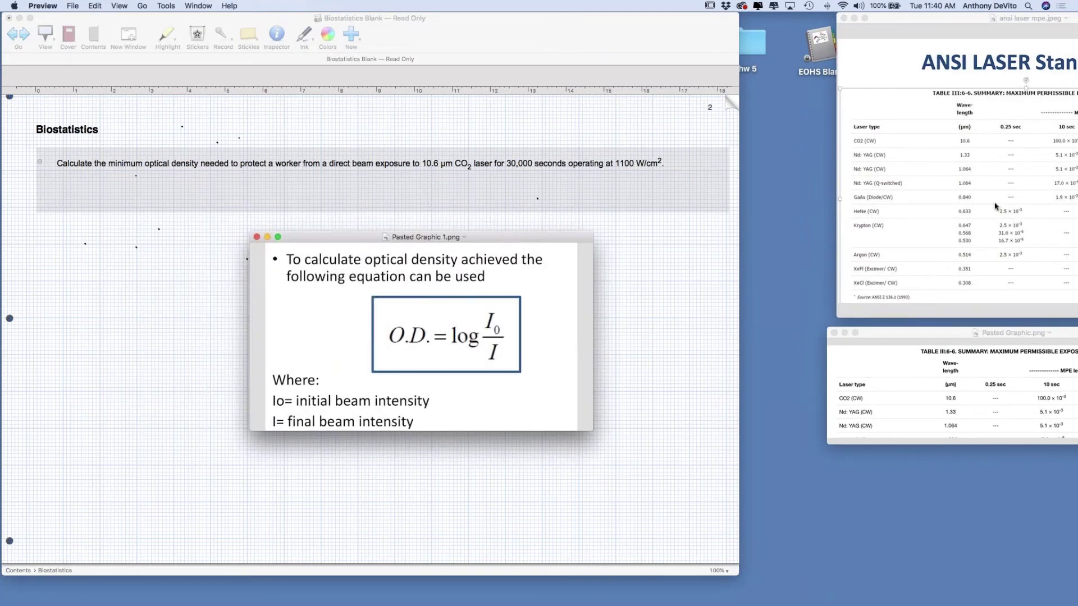
{"action": "left_click_drag", "start_coordinate": [980, 22], "coordinate": [307, 206]}
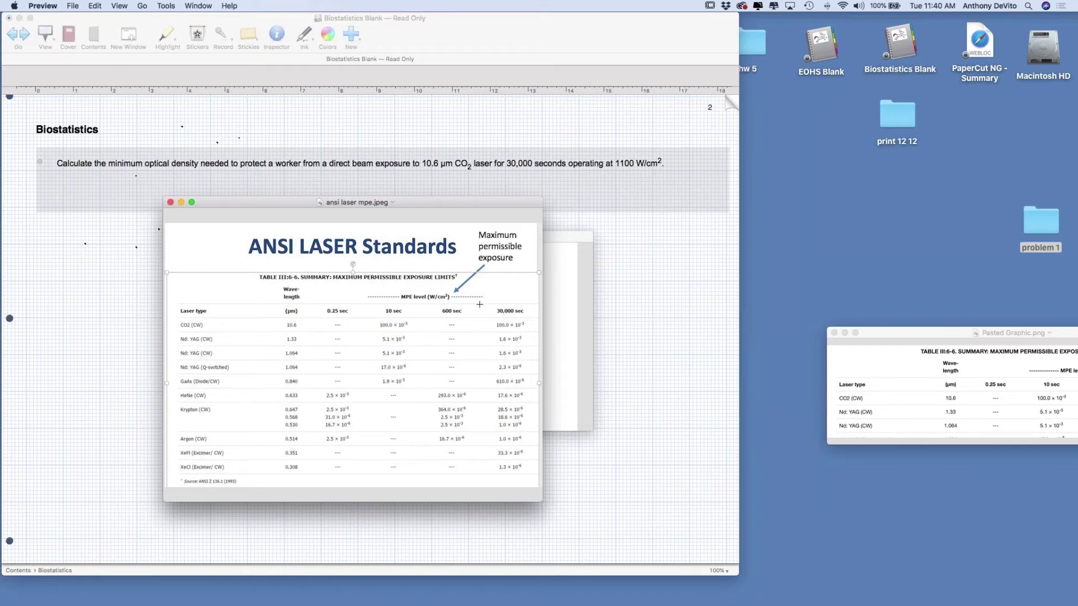
{"action": "left_click_drag", "start_coordinate": [288, 208], "coordinate": [871, 37]}
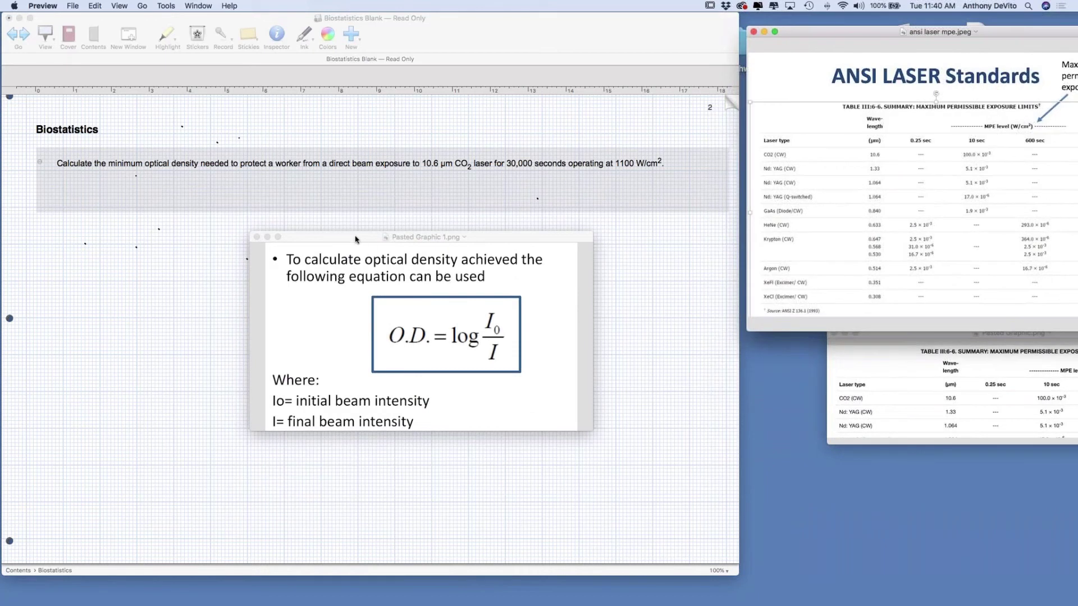
{"action": "left_click_drag", "start_coordinate": [358, 238], "coordinate": [483, 265]}
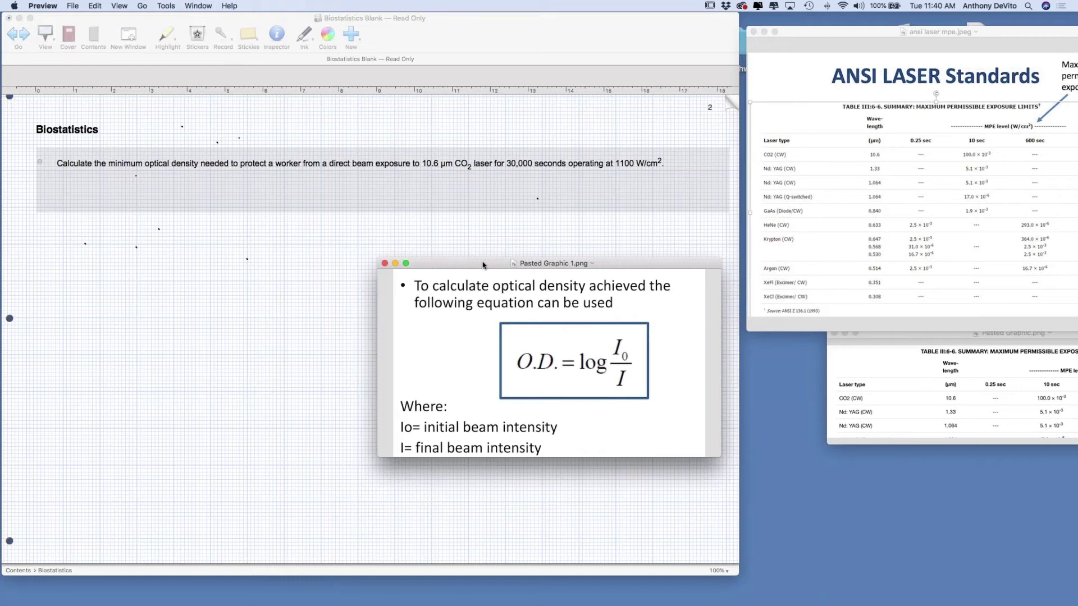
{"action": "left_click_drag", "start_coordinate": [483, 265], "coordinate": [884, 369]}
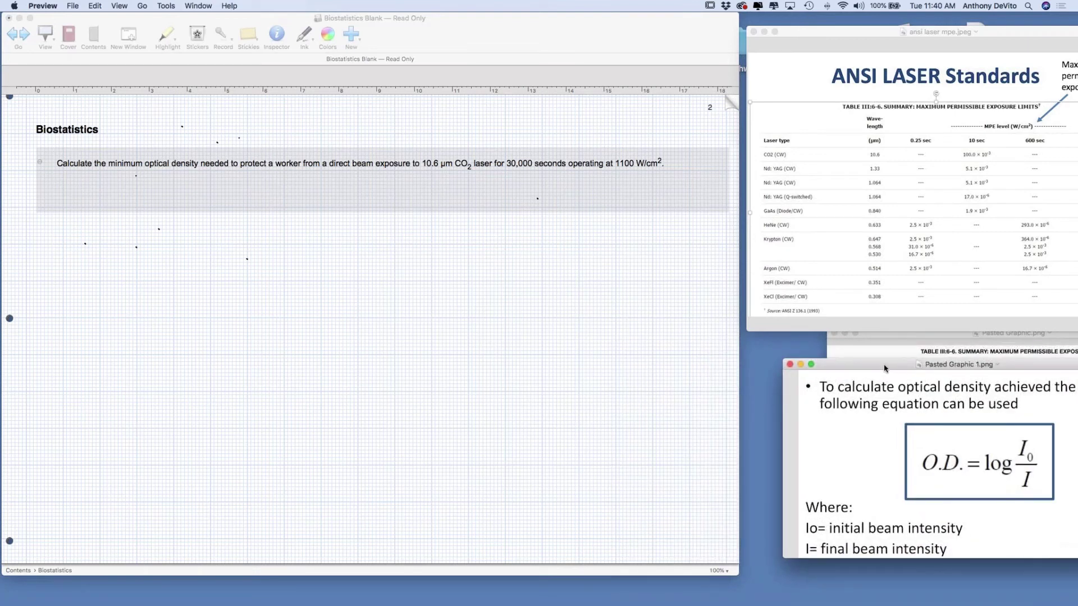
{"action": "left_click", "coordinate": [221, 252]}
Handwrite OD = log Io/I below the optical density question
{"action": "mouse_move", "coordinate": [206, 241]}
{"action": "left_mouse_down"}
{"action": "mouse_move", "coordinate": [230, 248]}
{"action": "mouse_move", "coordinate": [236, 271]}
{"action": "left_mouse_up"}
{"action": "mouse_move", "coordinate": [224, 239]}
{"action": "left_mouse_down"}
{"action": "mouse_move", "coordinate": [236, 270]}
{"action": "mouse_move", "coordinate": [272, 240]}
{"action": "left_mouse_up"}
{"action": "left_click_drag", "start_coordinate": [262, 254], "coordinate": [306, 262]}
{"action": "left_click_drag", "start_coordinate": [330, 245], "coordinate": [331, 256]}
{"action": "mouse_move", "coordinate": [342, 245]}
{"action": "left_mouse_down"}
{"action": "mouse_move", "coordinate": [350, 269]}
{"action": "mouse_move", "coordinate": [337, 276]}
{"action": "left_mouse_up"}
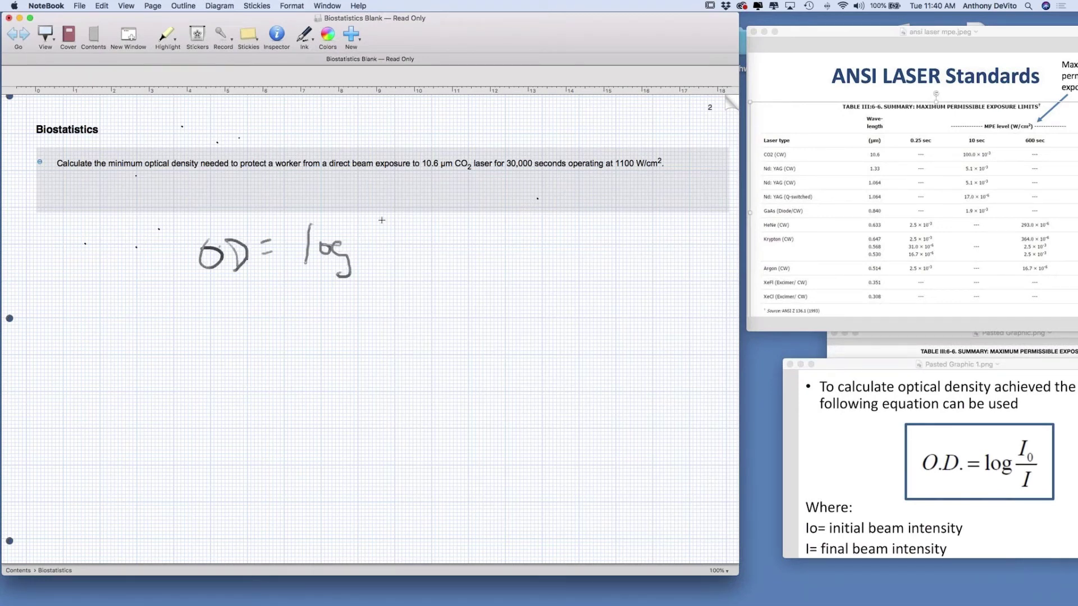
{"action": "mouse_move", "coordinate": [381, 216]}
{"action": "left_mouse_down"}
{"action": "mouse_move", "coordinate": [377, 239]}
{"action": "mouse_move", "coordinate": [391, 208]}
{"action": "mouse_move", "coordinate": [408, 229]}
{"action": "left_mouse_up"}
{"action": "mouse_move", "coordinate": [363, 258]}
{"action": "left_mouse_down"}
{"action": "mouse_move", "coordinate": [418, 242]}
{"action": "mouse_move", "coordinate": [396, 279]}
{"action": "left_mouse_up"}
{"action": "mouse_move", "coordinate": [385, 292]}
{"action": "left_mouse_down"}
{"action": "mouse_move", "coordinate": [414, 275]}
{"action": "mouse_move", "coordinate": [400, 256]}
{"action": "left_mouse_up"}
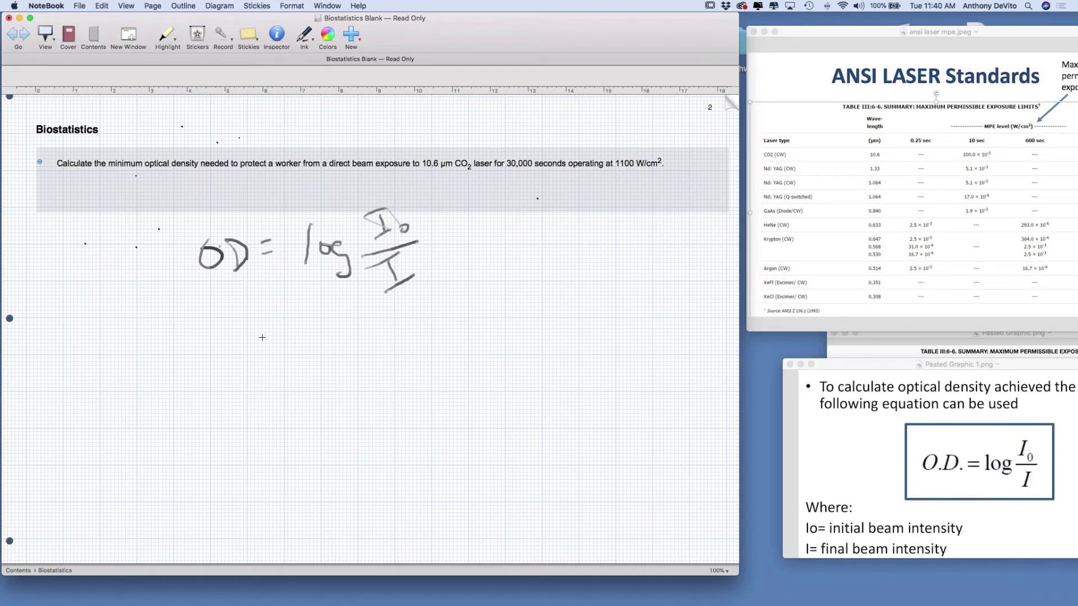
Write the substituted line =log 1100 W/cm² over a fraction bar
{"action": "mouse_move", "coordinate": [264, 350]}
{"action": "left_mouse_down"}
{"action": "mouse_move", "coordinate": [297, 323]}
{"action": "mouse_move", "coordinate": [306, 351]}
{"action": "left_mouse_up"}
{"action": "left_click_drag", "start_coordinate": [315, 337], "coordinate": [327, 366]}
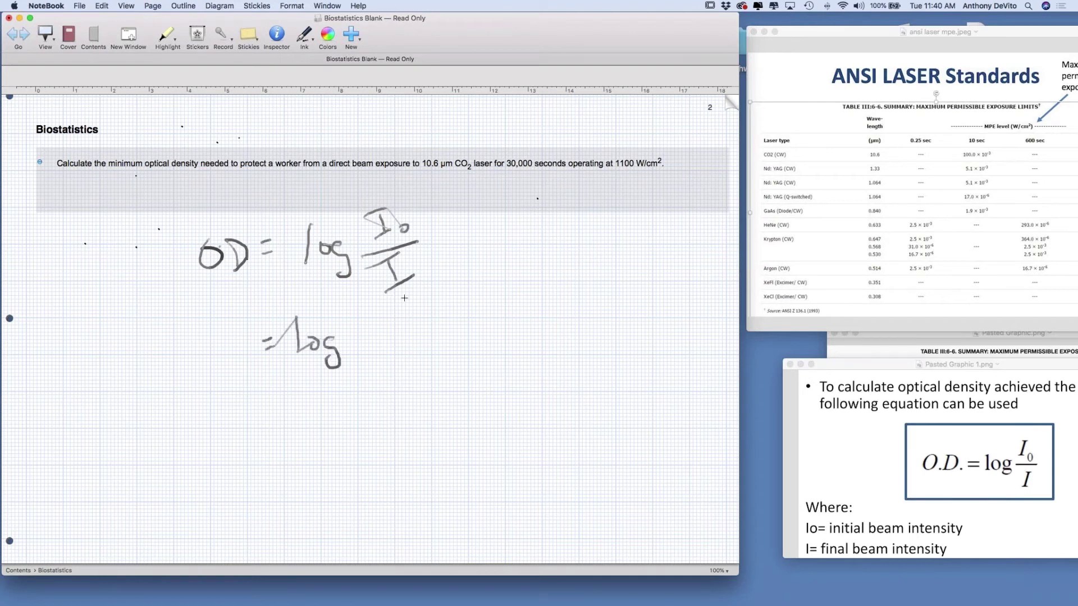
{"action": "mouse_move", "coordinate": [361, 315]}
{"action": "left_mouse_down"}
{"action": "mouse_move", "coordinate": [360, 334]}
{"action": "mouse_move", "coordinate": [370, 333]}
{"action": "left_mouse_up"}
{"action": "mouse_move", "coordinate": [386, 315]}
{"action": "left_mouse_down"}
{"action": "mouse_move", "coordinate": [379, 324]}
{"action": "mouse_move", "coordinate": [432, 313]}
{"action": "mouse_move", "coordinate": [439, 331]}
{"action": "mouse_move", "coordinate": [489, 307]}
{"action": "left_mouse_up"}
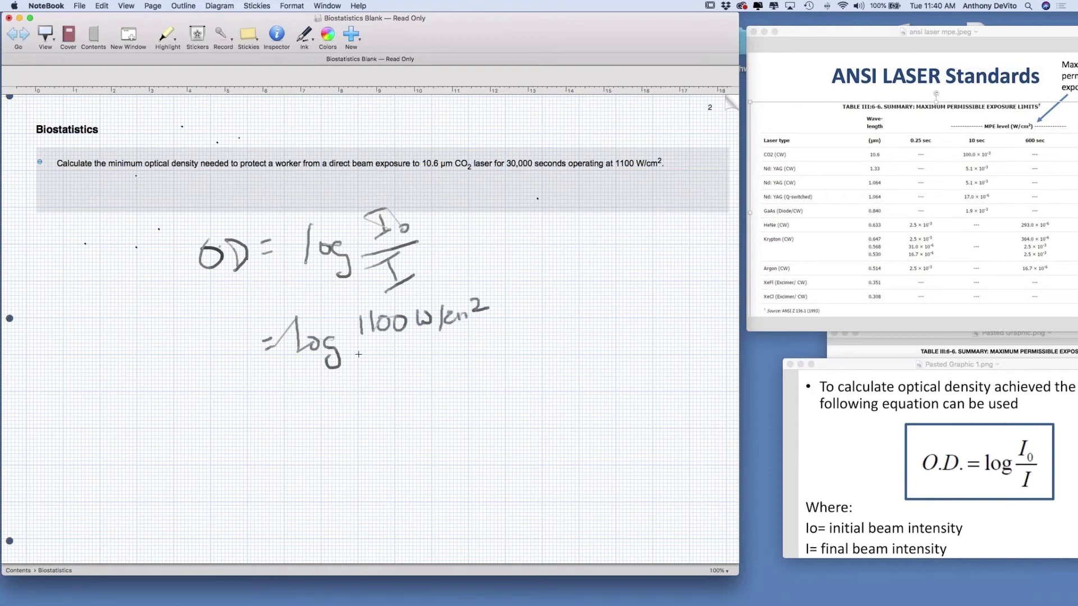
{"action": "left_click_drag", "start_coordinate": [356, 347], "coordinate": [481, 320]}
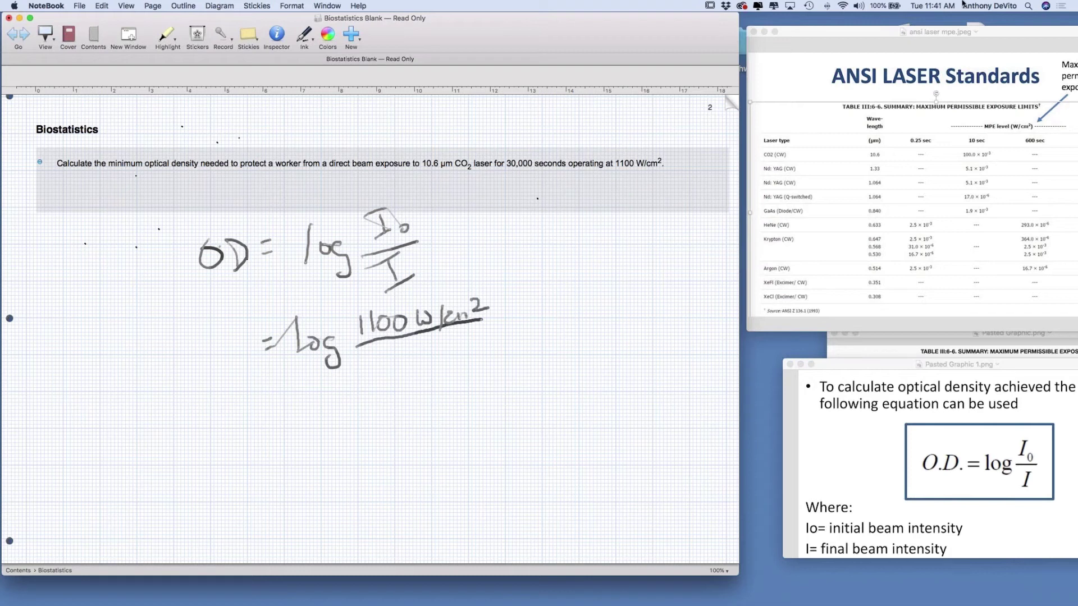
{"action": "key", "text": "ctrl+Up"}
Check the CO2 limit in the ANSI MPE table, then move the excerpt aside to uncover =log
{"action": "left_click", "coordinate": [881, 57]}
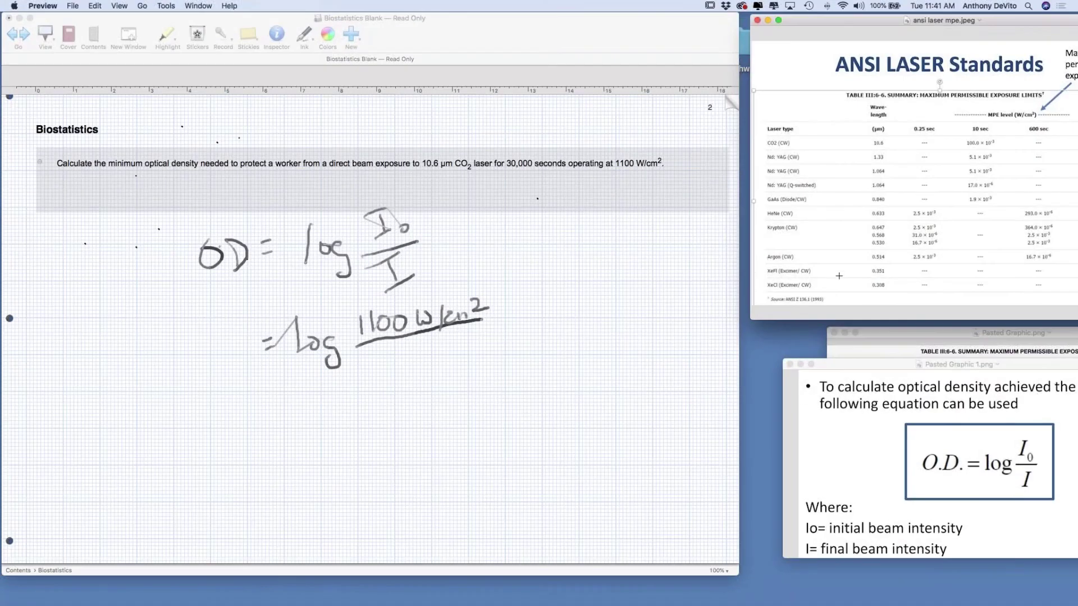
{"action": "left_click_drag", "start_coordinate": [885, 334], "coordinate": [347, 346]}
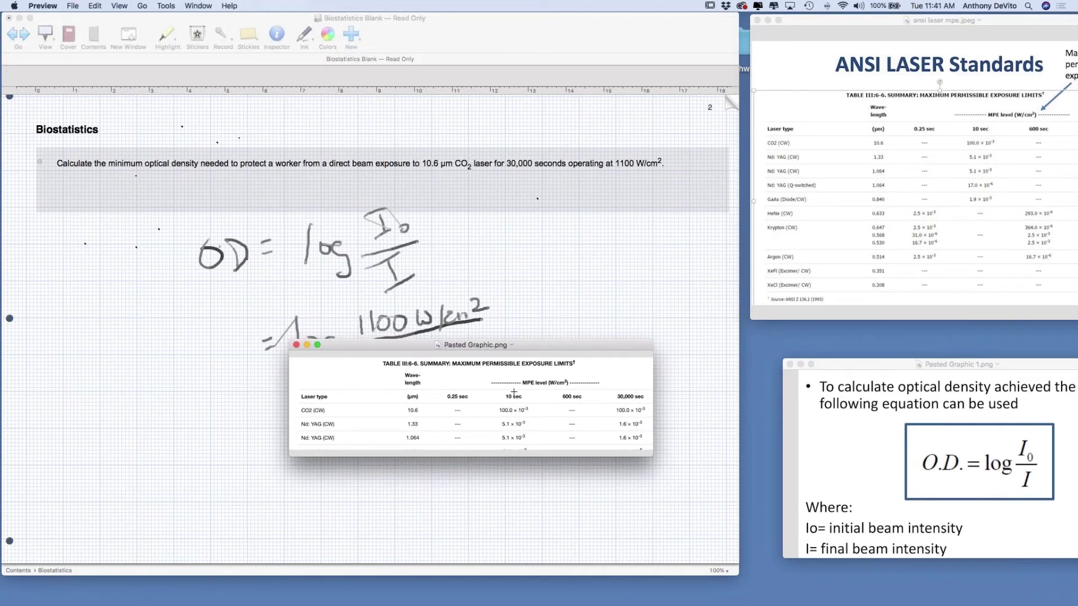
{"action": "left_click_drag", "start_coordinate": [527, 348], "coordinate": [1074, 332]}
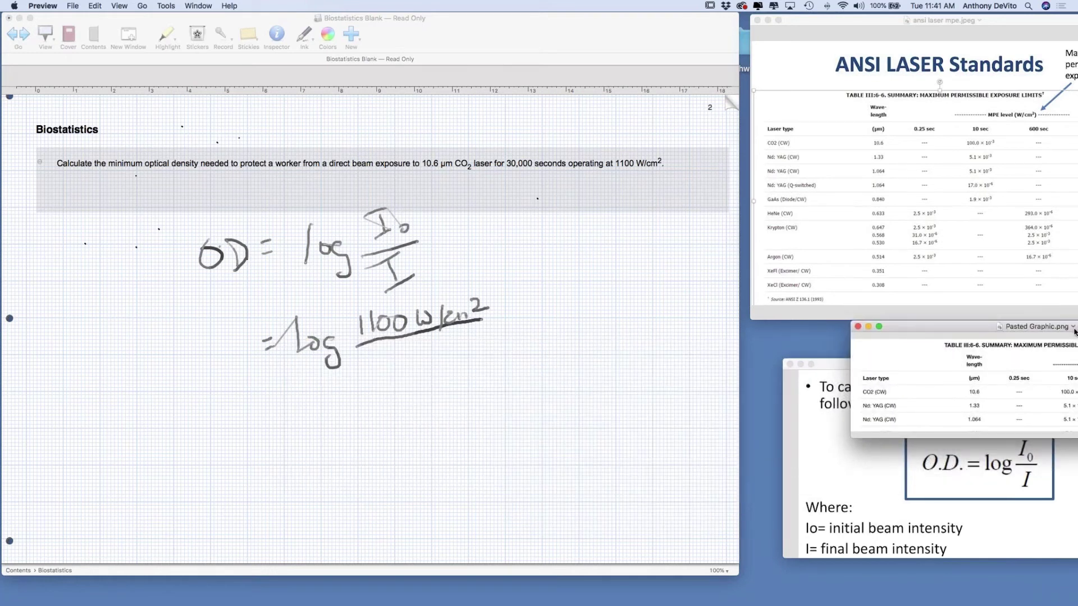
Back in the notes, write 0.1 W as the denominator under the fraction bar
{"action": "left_click", "coordinate": [384, 348]}
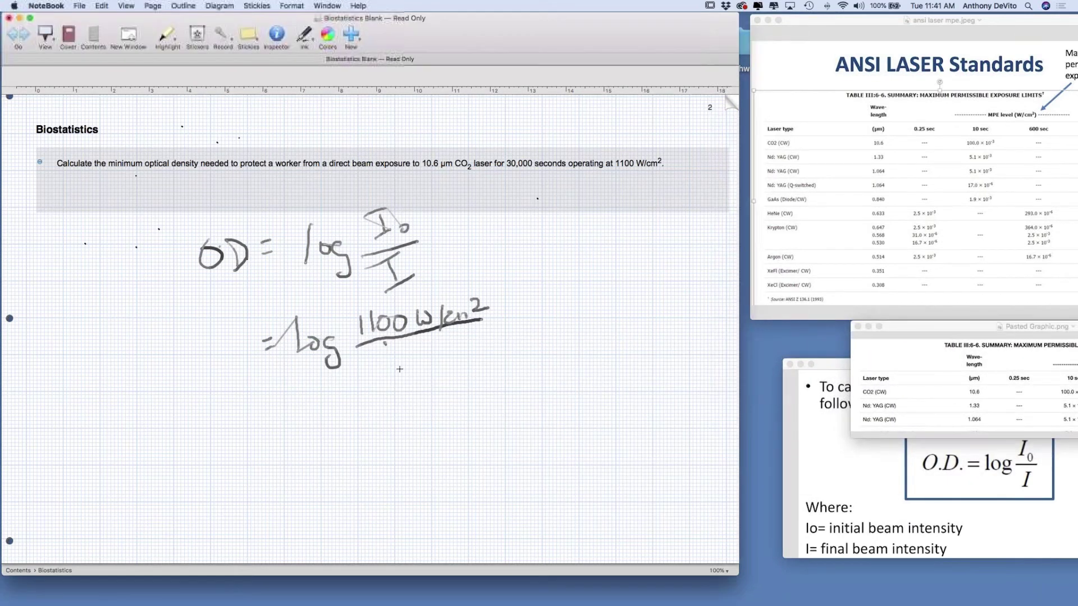
{"action": "mouse_move", "coordinate": [378, 346]}
{"action": "left_mouse_down"}
{"action": "mouse_move", "coordinate": [442, 347]}
{"action": "mouse_move", "coordinate": [454, 333]}
{"action": "mouse_move", "coordinate": [457, 349]}
{"action": "mouse_move", "coordinate": [488, 340]}
{"action": "left_mouse_up"}
{"action": "left_click", "coordinate": [399, 354]}
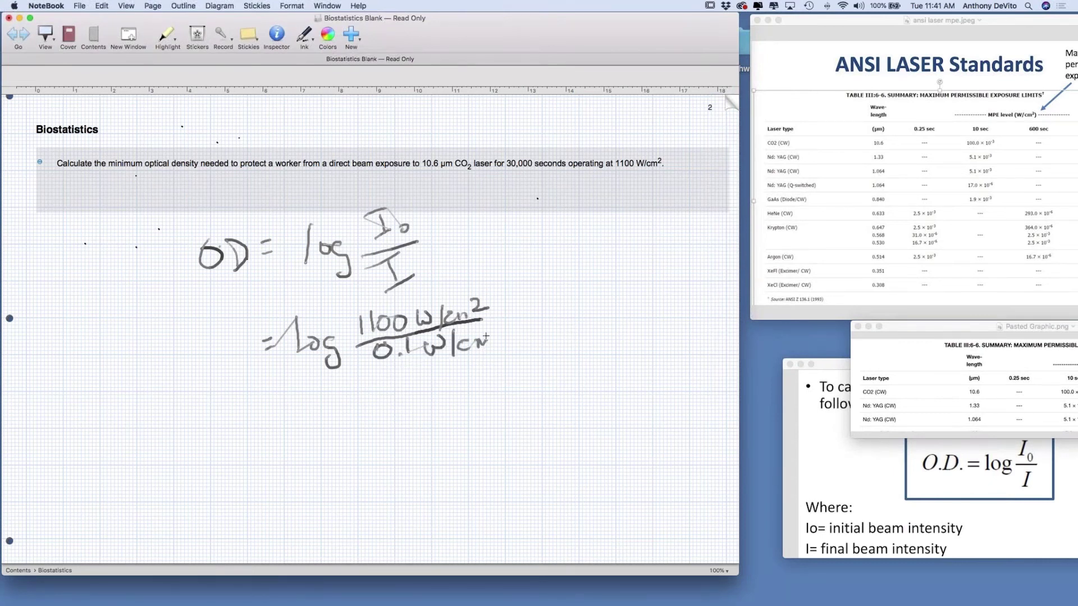
Finish the denominator as 0.1 W/cm², cross out the cancelling units, and write OD = log 11000
{"action": "left_click_drag", "start_coordinate": [483, 348], "coordinate": [501, 335]}
{"action": "left_click_drag", "start_coordinate": [420, 300], "coordinate": [512, 351]}
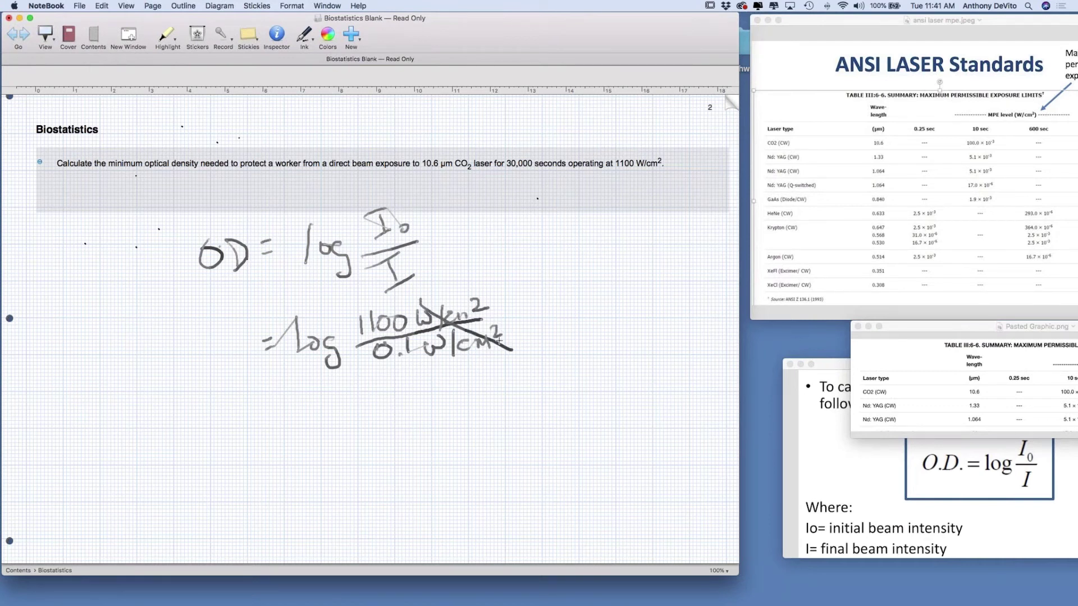
{"action": "mouse_move", "coordinate": [218, 400]}
{"action": "left_mouse_down"}
{"action": "mouse_move", "coordinate": [206, 417]}
{"action": "mouse_move", "coordinate": [223, 401]}
{"action": "mouse_move", "coordinate": [230, 420]}
{"action": "left_mouse_up"}
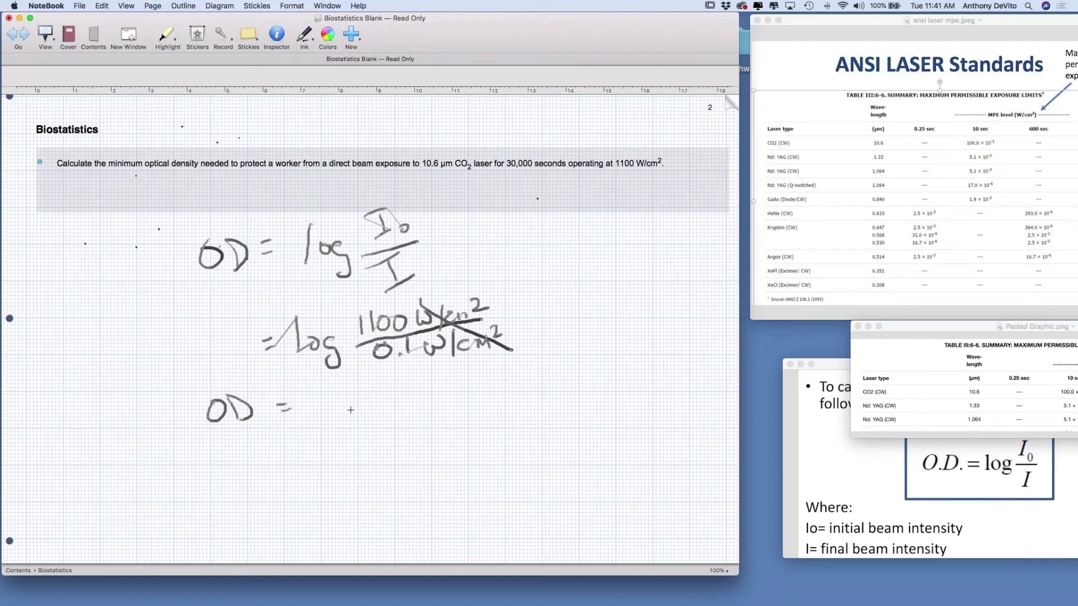
{"action": "mouse_move", "coordinate": [314, 395]}
{"action": "left_mouse_down"}
{"action": "mouse_move", "coordinate": [321, 413]}
{"action": "mouse_move", "coordinate": [344, 412]}
{"action": "mouse_move", "coordinate": [360, 393]}
{"action": "mouse_move", "coordinate": [390, 400]}
{"action": "left_mouse_up"}
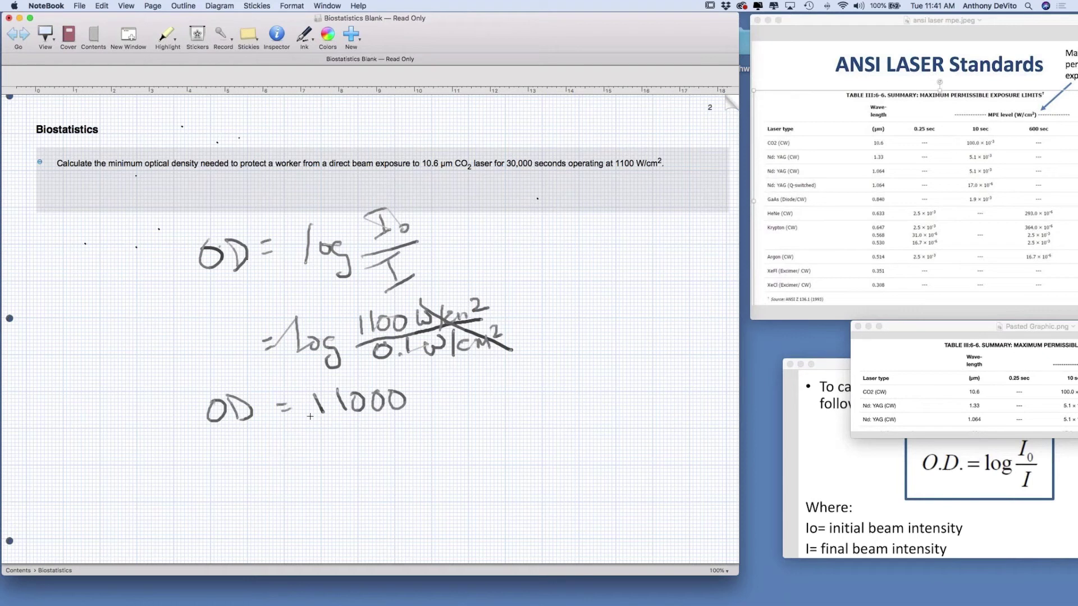
{"action": "left_click_drag", "start_coordinate": [291, 394], "coordinate": [292, 424]}
{"action": "left_click_drag", "start_coordinate": [308, 408], "coordinate": [308, 434]}
Write OD = 4 + log 1.1 on the next line
{"action": "left_click_drag", "start_coordinate": [215, 456], "coordinate": [213, 458]}
{"action": "left_click_drag", "start_coordinate": [232, 454], "coordinate": [239, 487]}
{"action": "left_click_drag", "start_coordinate": [301, 459], "coordinate": [312, 459]}
{"action": "left_click_drag", "start_coordinate": [302, 466], "coordinate": [315, 465]}
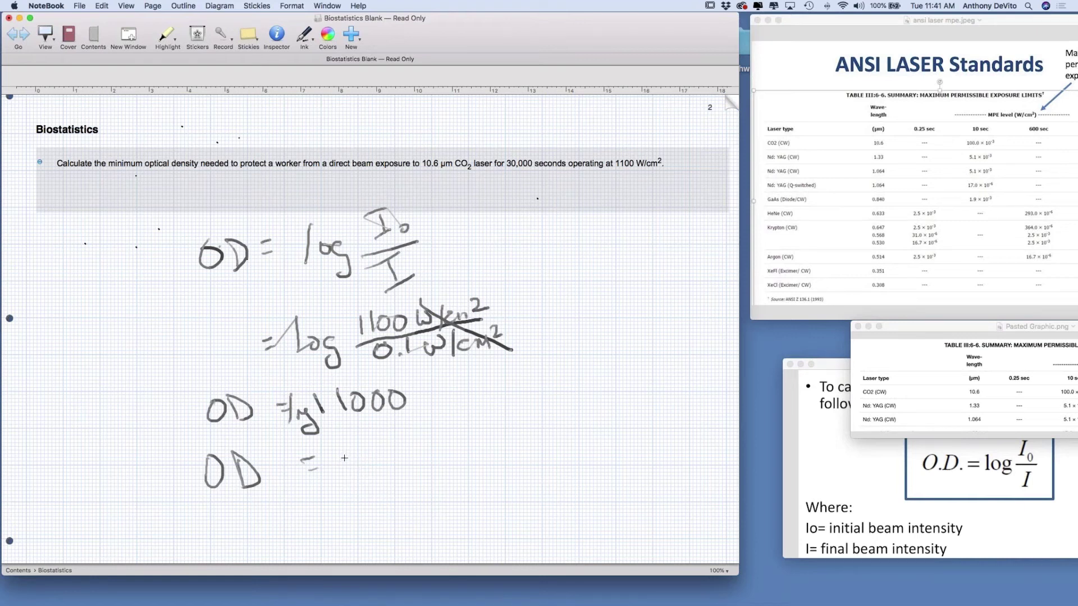
{"action": "mouse_move", "coordinate": [340, 447]}
{"action": "left_mouse_down"}
{"action": "mouse_move", "coordinate": [355, 458]}
{"action": "mouse_move", "coordinate": [346, 477]}
{"action": "mouse_move", "coordinate": [382, 454]}
{"action": "left_mouse_up"}
{"action": "mouse_move", "coordinate": [386, 436]}
{"action": "left_mouse_down"}
{"action": "mouse_move", "coordinate": [389, 467]}
{"action": "mouse_move", "coordinate": [410, 452]}
{"action": "mouse_move", "coordinate": [413, 480]}
{"action": "left_mouse_up"}
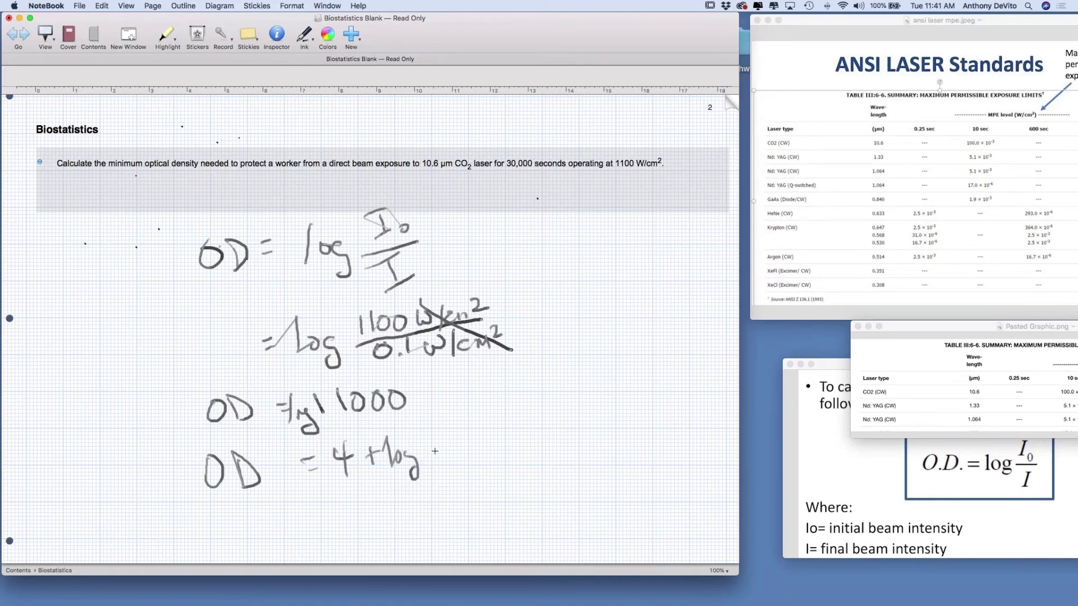
{"action": "mouse_move", "coordinate": [430, 439]}
{"action": "left_mouse_down"}
{"action": "mouse_move", "coordinate": [427, 460]}
{"action": "mouse_move", "coordinate": [458, 457]}
{"action": "left_mouse_up"}
Open Calculator, clear 28800, and compute log 1.1
{"action": "mouse_move", "coordinate": [121, 603]}
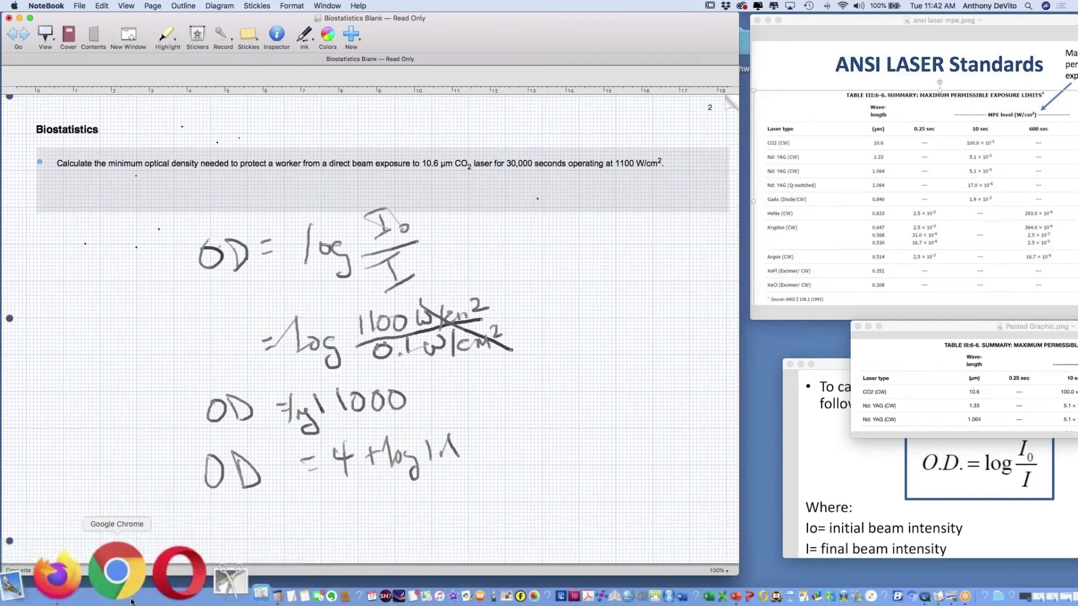
{"action": "left_click", "coordinate": [176, 591]}
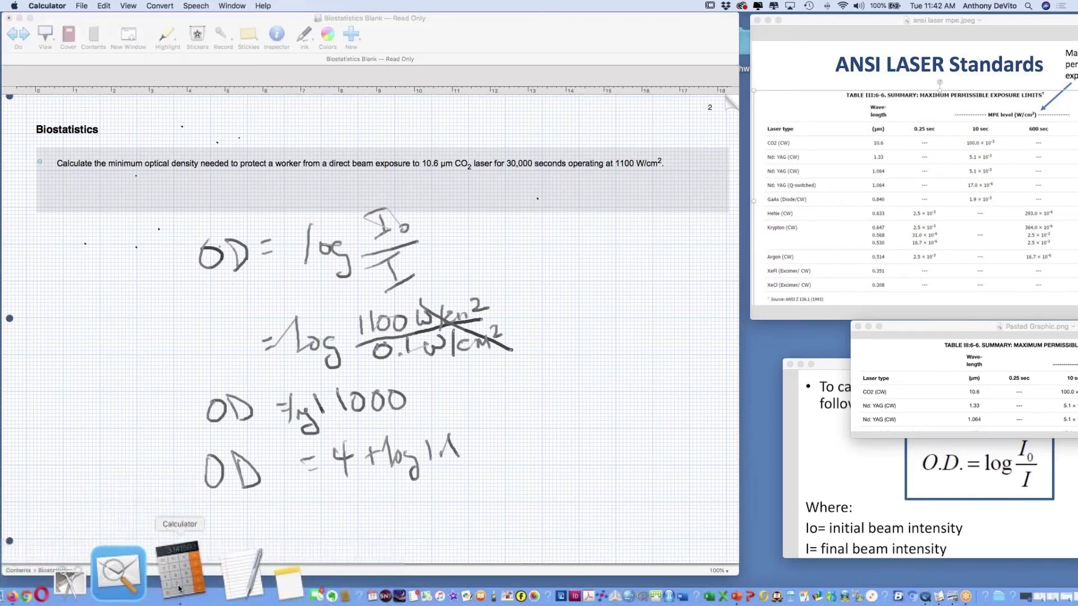
{"action": "left_click_drag", "start_coordinate": [272, 242], "coordinate": [214, 176]}
{"action": "left_click", "coordinate": [236, 201]}
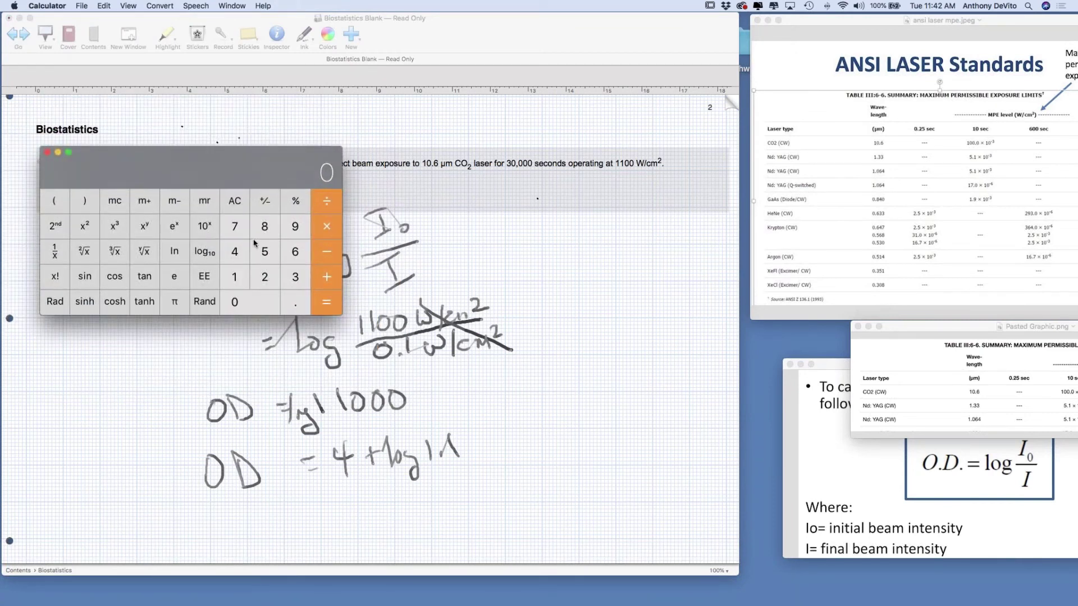
{"action": "left_click", "coordinate": [235, 277]}
{"action": "left_click", "coordinate": [295, 304]}
{"action": "left_click", "coordinate": [235, 277]}
{"action": "left_click", "coordinate": [213, 253]}
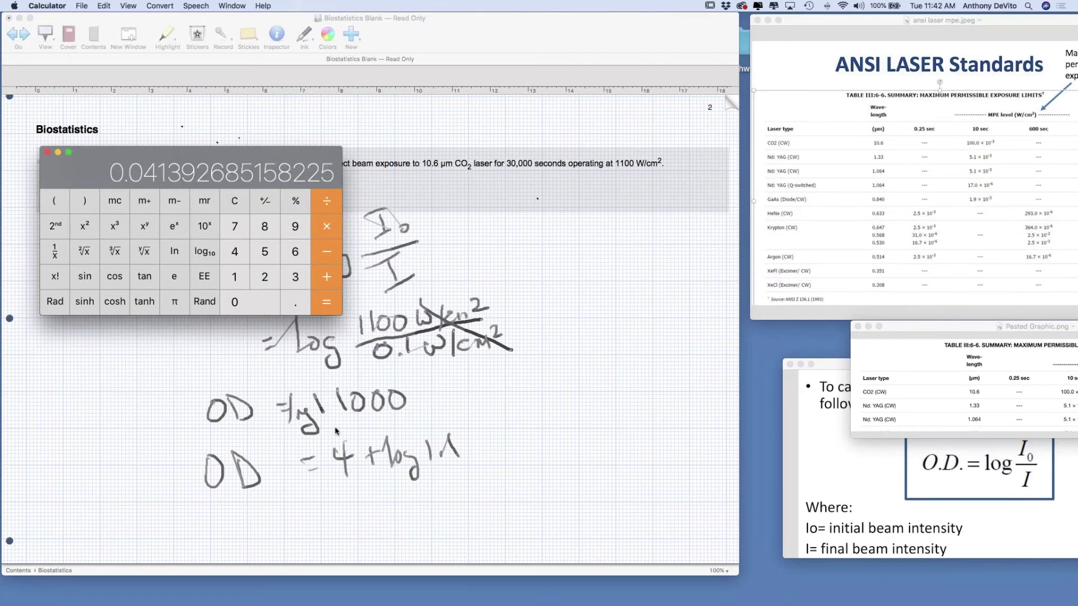
Compute log 11000 (about 4.04), then minimize the calculator and return to the notes
{"action": "left_click", "coordinate": [239, 202]}
{"action": "left_click", "coordinate": [245, 202]}
{"action": "double_click", "coordinate": [236, 277]}
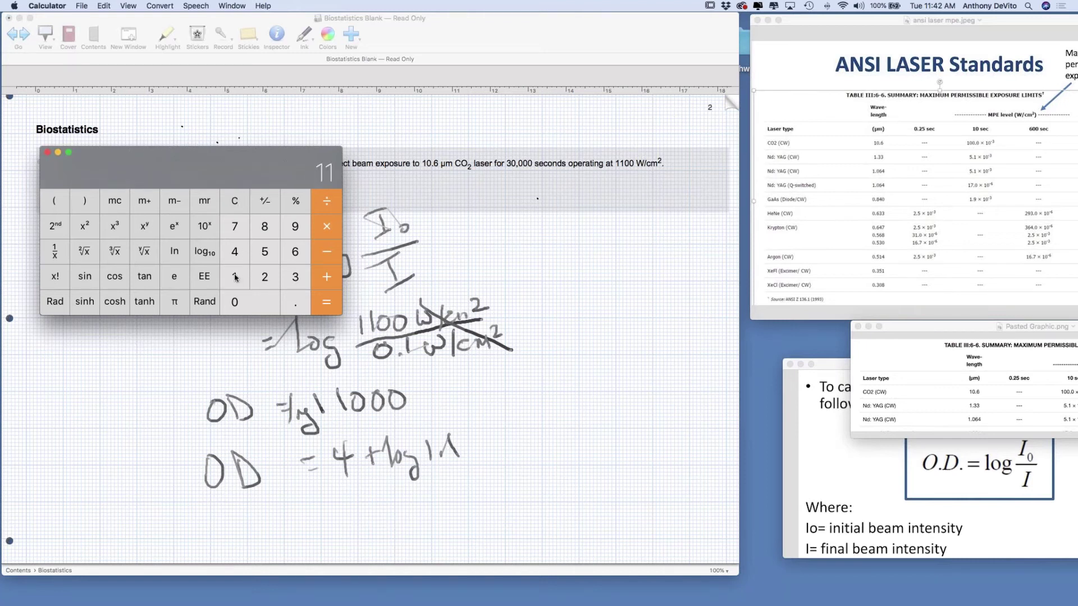
{"action": "left_click", "coordinate": [247, 308]}
{"action": "left_click", "coordinate": [247, 309]}
{"action": "left_click", "coordinate": [247, 308]}
{"action": "left_click", "coordinate": [204, 251]}
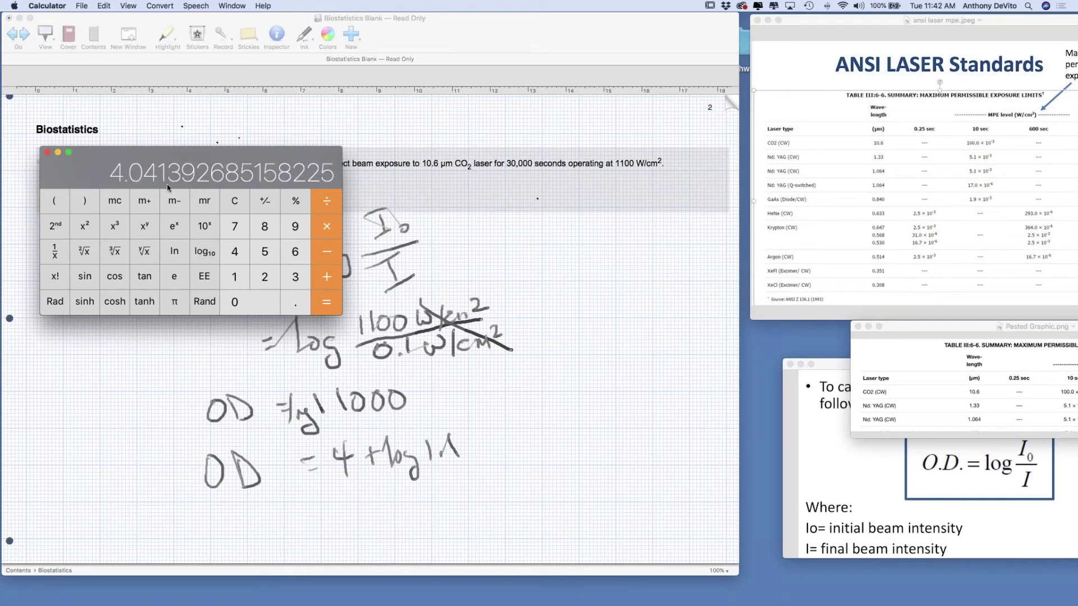
{"action": "left_click", "coordinate": [58, 154]}
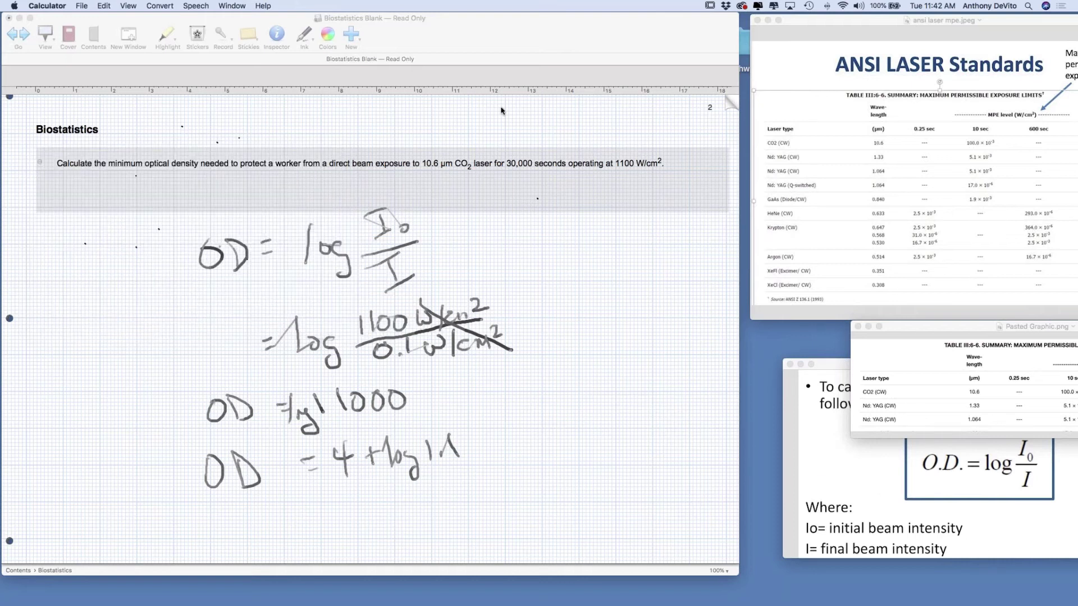
{"action": "left_click", "coordinate": [325, 502]}
Ink the final answer =4.04 below the last line and bring up the UV exposure limits image
{"action": "mouse_move", "coordinate": [319, 510]}
{"action": "left_mouse_down"}
{"action": "mouse_move", "coordinate": [355, 489]}
{"action": "mouse_move", "coordinate": [368, 509]}
{"action": "mouse_move", "coordinate": [396, 500]}
{"action": "mouse_move", "coordinate": [418, 485]}
{"action": "left_mouse_up"}
{"action": "left_click_drag", "start_coordinate": [417, 475], "coordinate": [416, 511]}
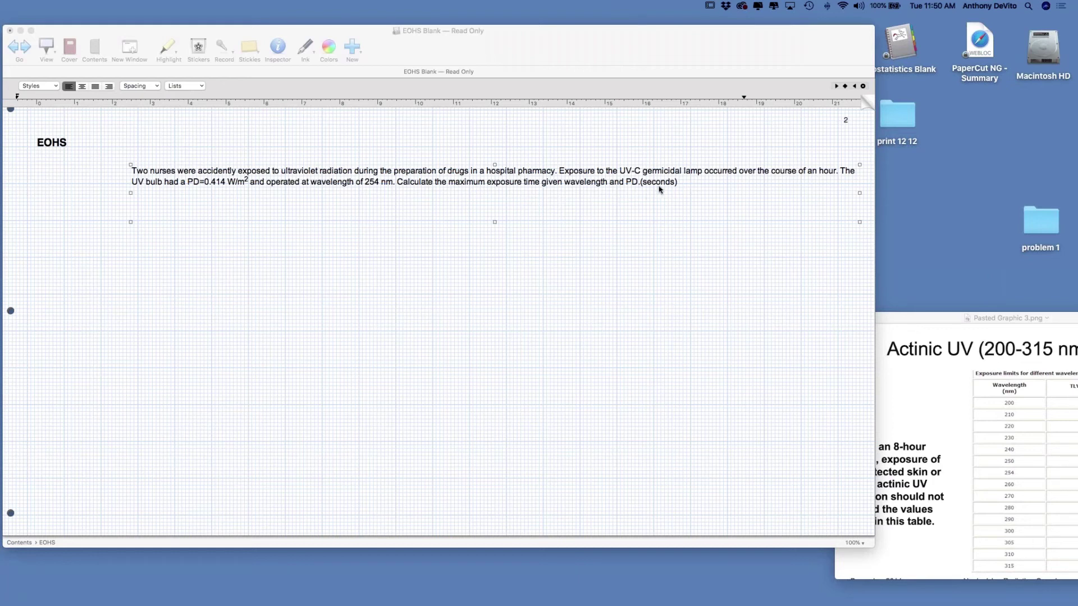
{"action": "left_click", "coordinate": [915, 395]}
Enlarge the Actinic UV TLV table and place it lower right, clear of the UV-C question
{"action": "left_click_drag", "start_coordinate": [883, 324], "coordinate": [250, 134]}
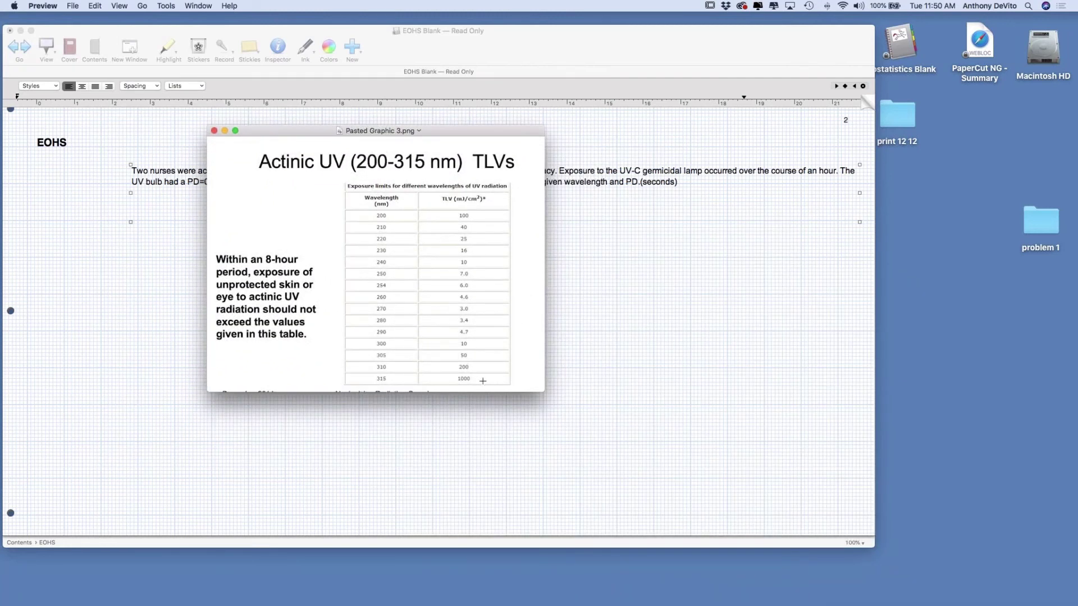
{"action": "left_click_drag", "start_coordinate": [541, 387], "coordinate": [677, 502]}
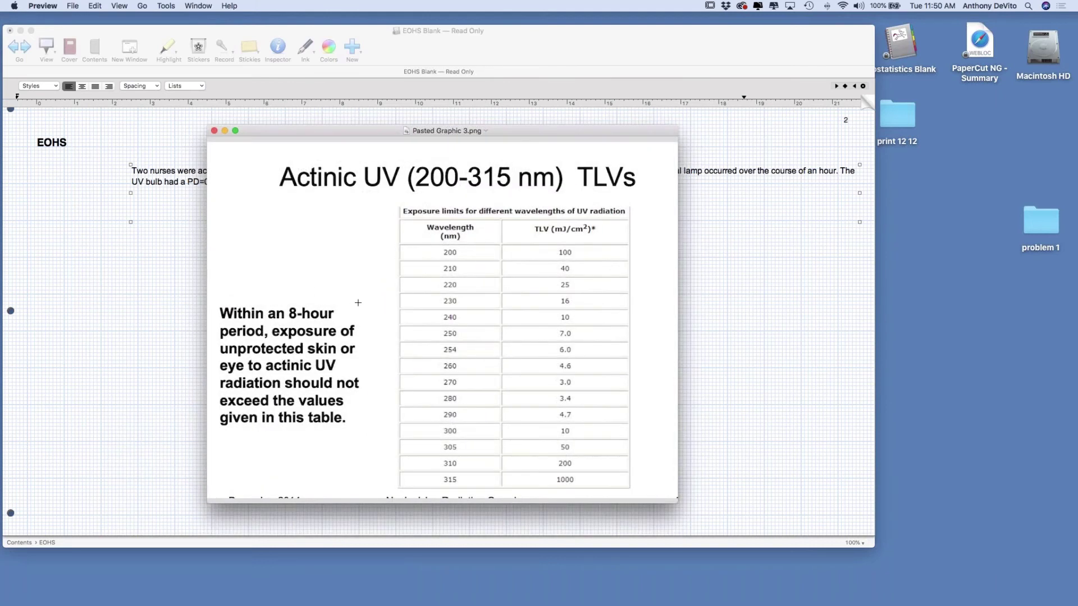
{"action": "mouse_move", "coordinate": [347, 132]}
{"action": "left_mouse_down"}
{"action": "mouse_move", "coordinate": [344, 146]}
{"action": "mouse_move", "coordinate": [333, 118]}
{"action": "left_mouse_up"}
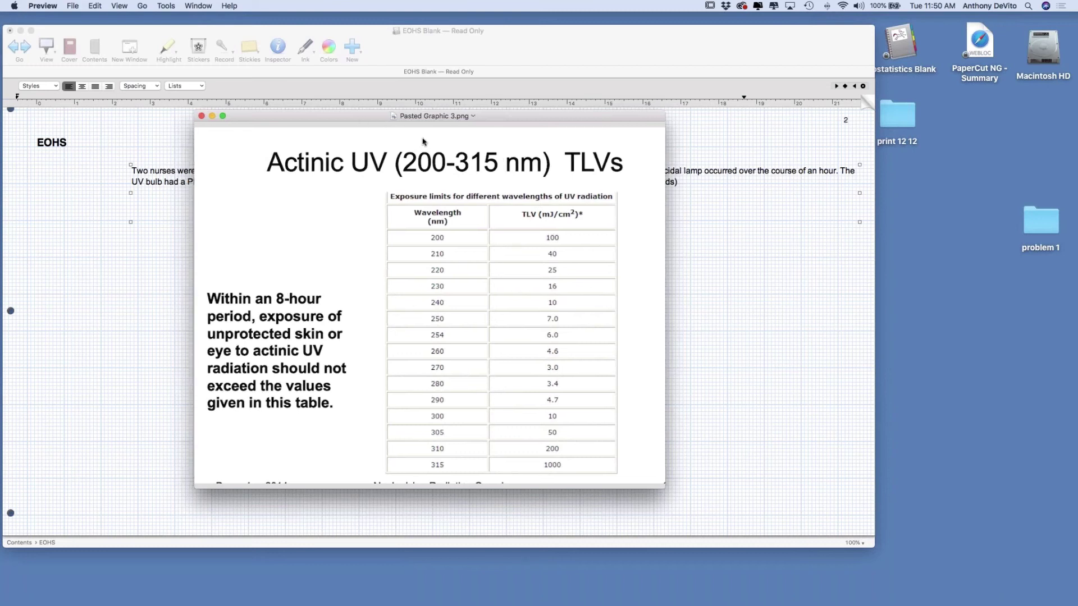
{"action": "left_click_drag", "start_coordinate": [364, 120], "coordinate": [516, 209]}
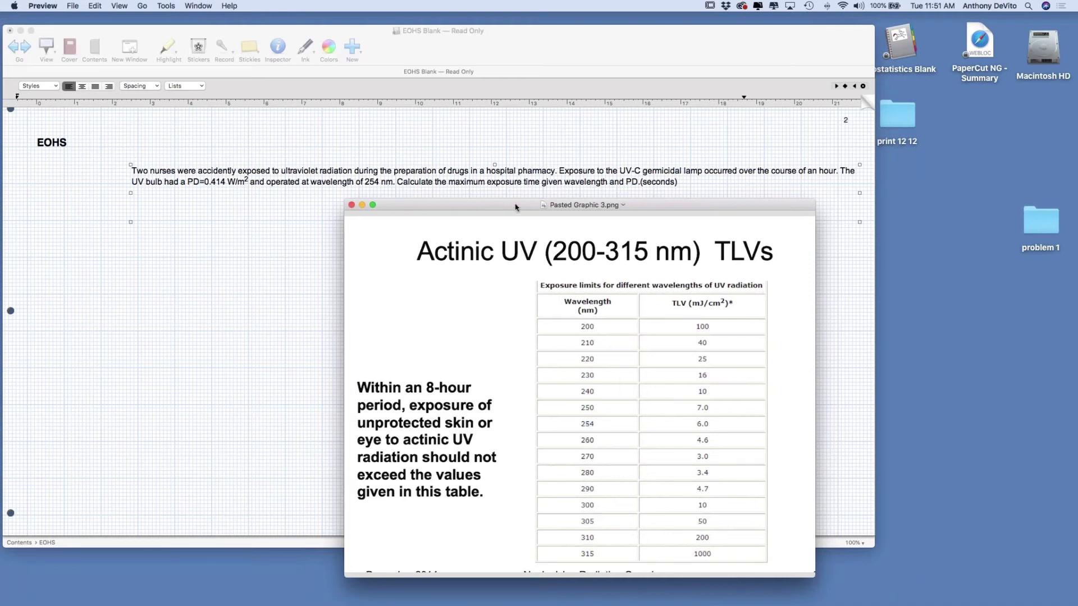
Move the Actinic UV TLV table to the lower right and bring the UV-C question page forward
{"action": "left_click_drag", "start_coordinate": [515, 208], "coordinate": [607, 206]}
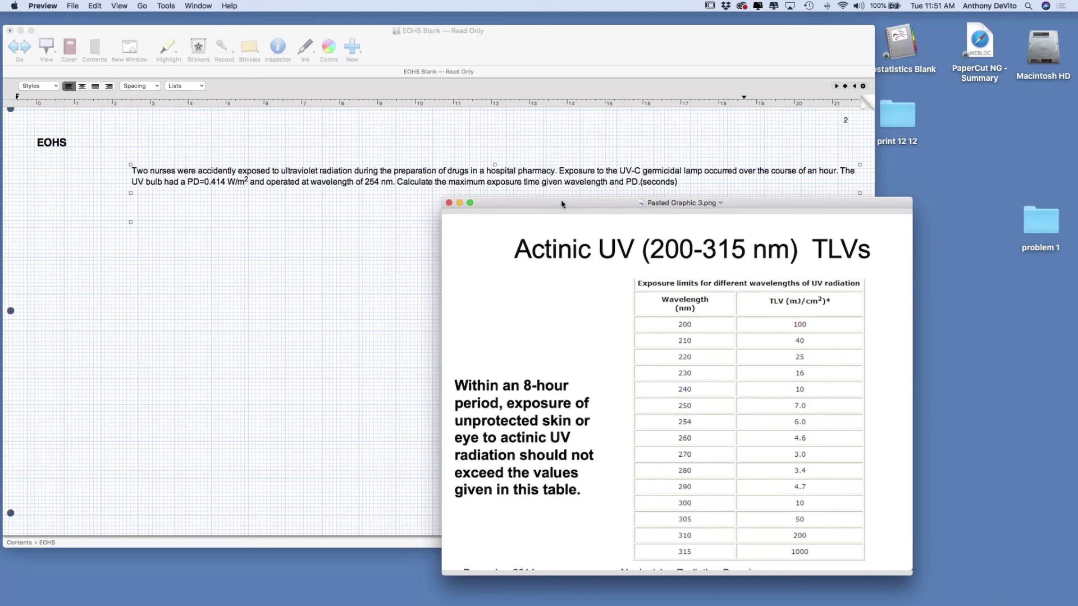
{"action": "left_click_drag", "start_coordinate": [561, 204], "coordinate": [1013, 47]}
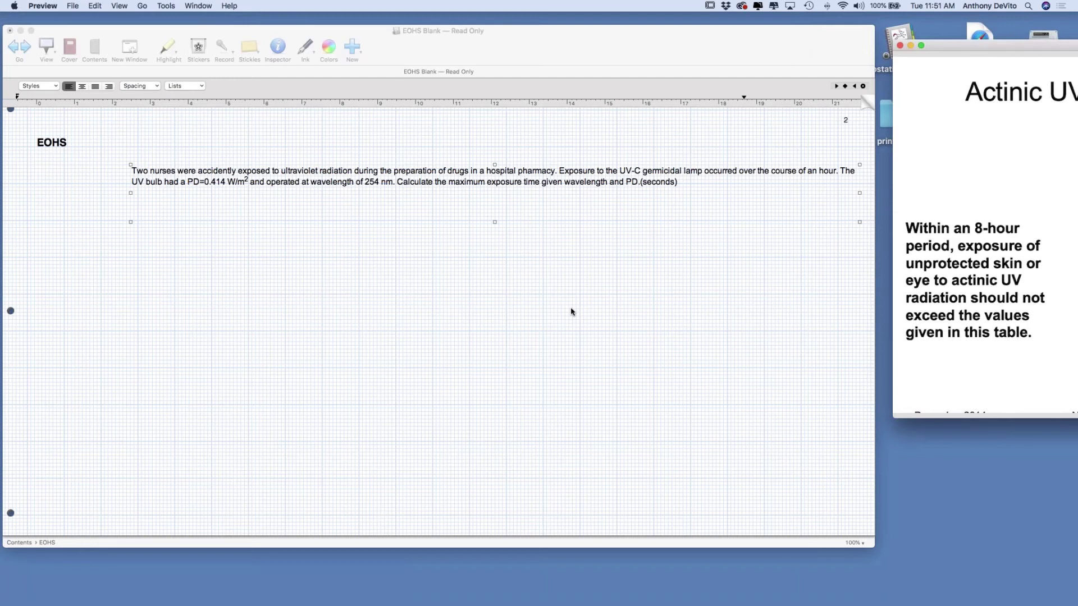
{"action": "left_click", "coordinate": [583, 222]}
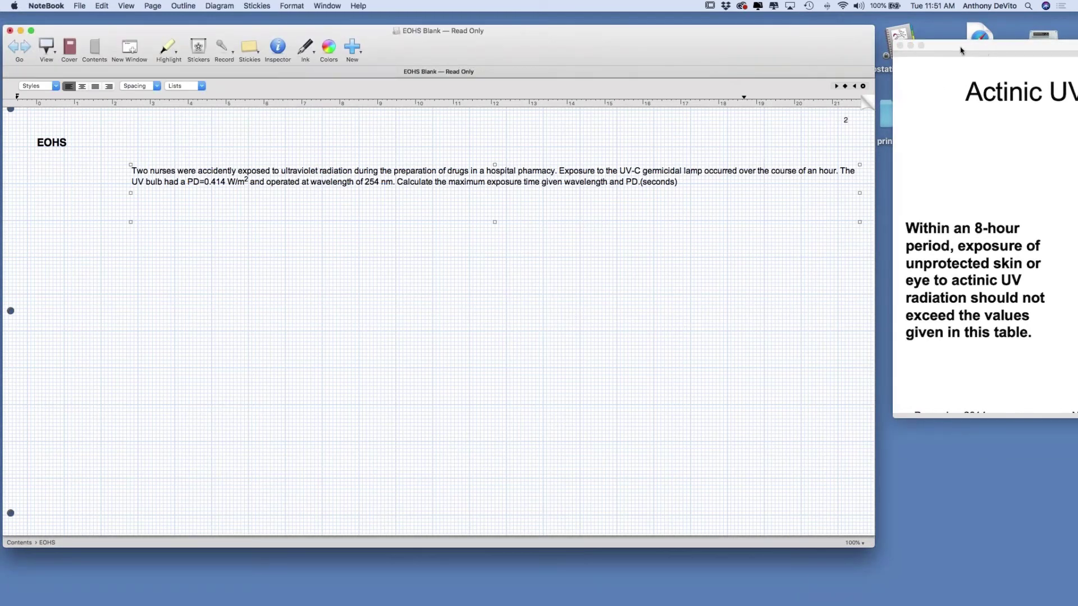
{"action": "left_click_drag", "start_coordinate": [960, 51], "coordinate": [683, 269]}
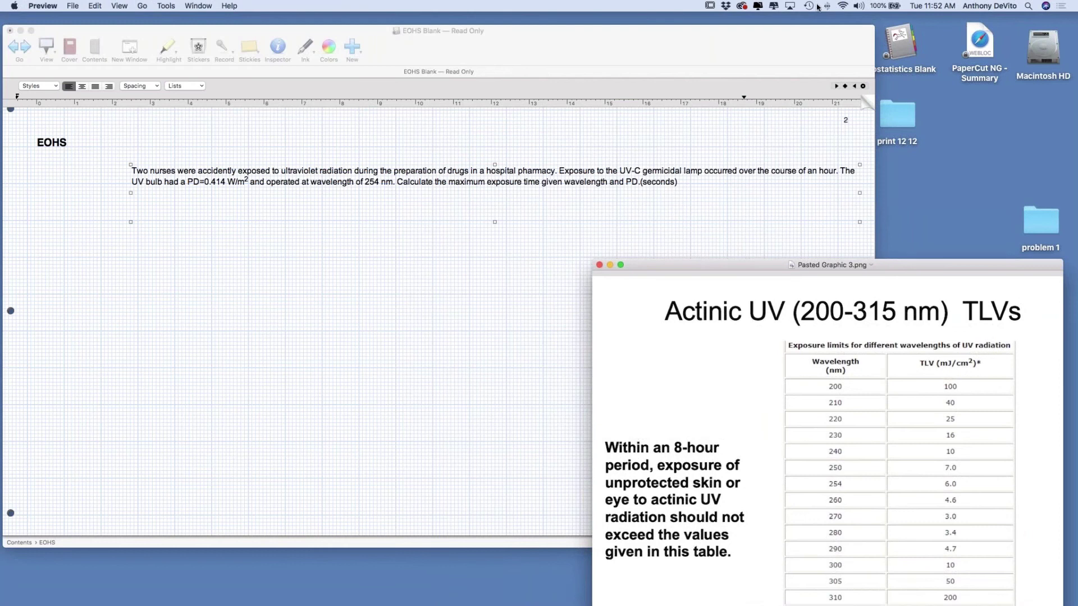
{"action": "left_click", "coordinate": [927, 103]}
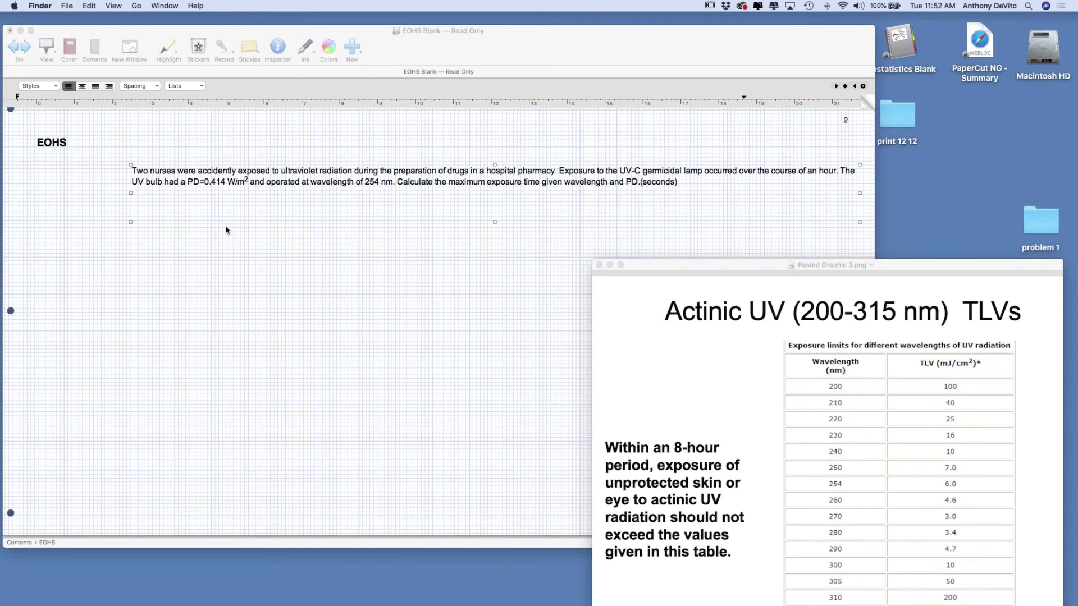
{"action": "left_click", "coordinate": [211, 216]}
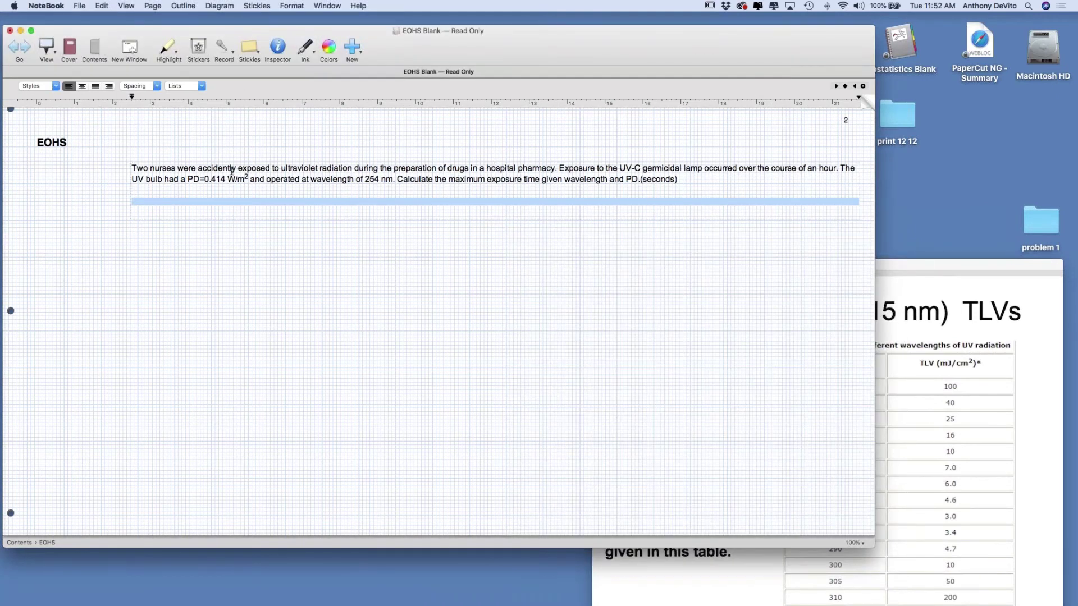
With the Ink pen, write 6 mJ/cm² and a fraction bar below the UV-C question
{"action": "left_click", "coordinate": [305, 47]}
{"action": "left_click_drag", "start_coordinate": [260, 238], "coordinate": [264, 256]}
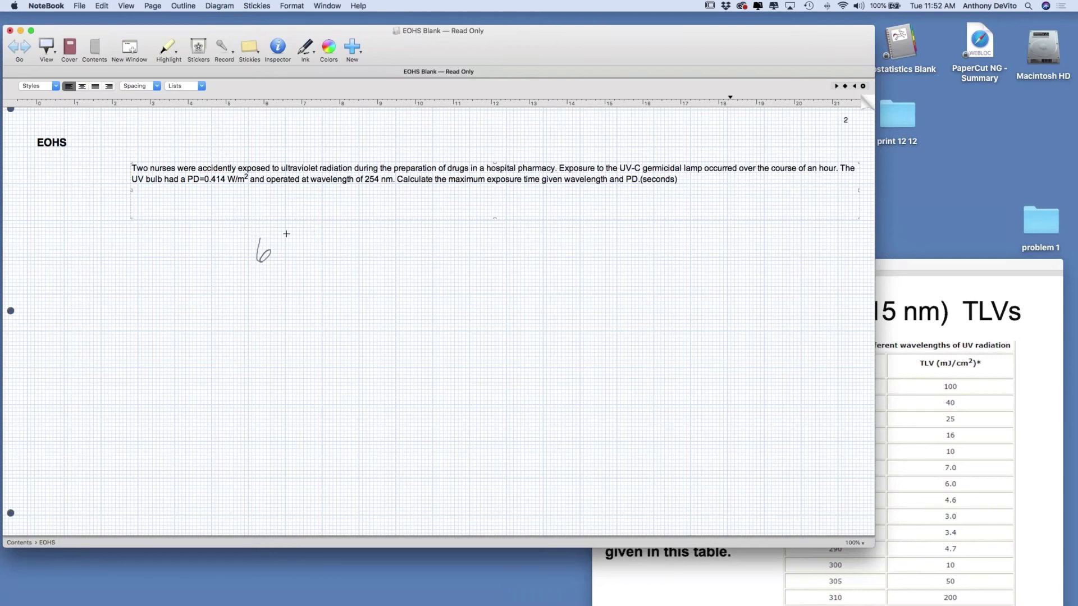
{"action": "mouse_move", "coordinate": [280, 244]}
{"action": "left_mouse_down"}
{"action": "mouse_move", "coordinate": [284, 259]}
{"action": "mouse_move", "coordinate": [299, 253]}
{"action": "left_mouse_up"}
{"action": "mouse_move", "coordinate": [292, 233]}
{"action": "left_mouse_down"}
{"action": "mouse_move", "coordinate": [313, 230]}
{"action": "mouse_move", "coordinate": [329, 273]}
{"action": "mouse_move", "coordinate": [344, 267]}
{"action": "left_mouse_up"}
{"action": "left_click_drag", "start_coordinate": [348, 266], "coordinate": [378, 247]}
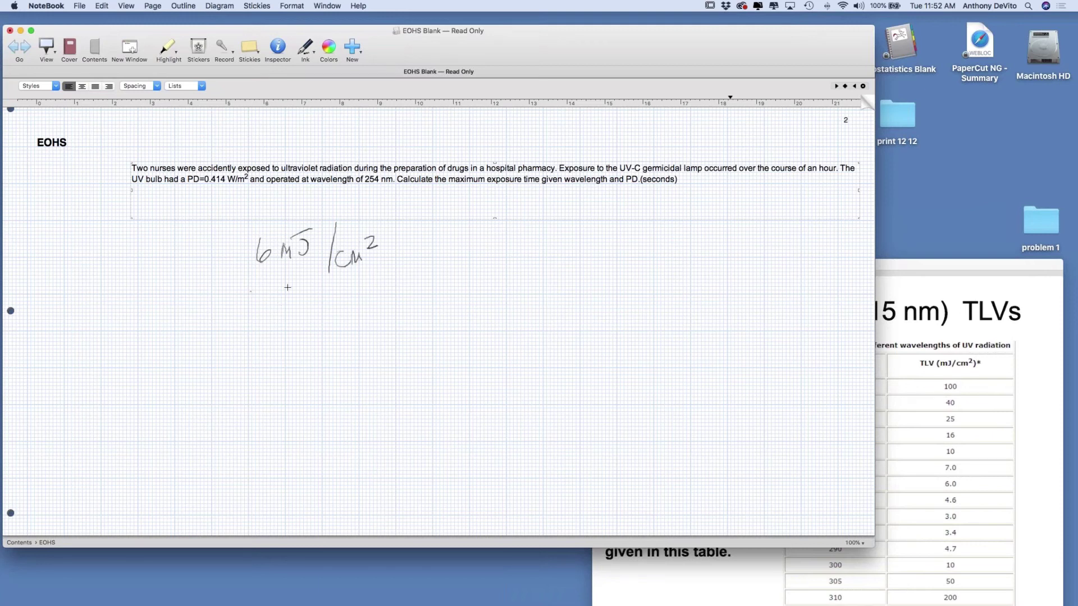
{"action": "left_click_drag", "start_coordinate": [251, 291], "coordinate": [393, 268]}
Write .44 W/m² as the denominator, then begin a second 6 mJ to its right
{"action": "left_click", "coordinate": [273, 322]}
{"action": "mouse_move", "coordinate": [285, 299]}
{"action": "left_mouse_down"}
{"action": "mouse_move", "coordinate": [280, 310]}
{"action": "mouse_move", "coordinate": [294, 308]}
{"action": "left_mouse_up"}
{"action": "mouse_move", "coordinate": [293, 300]}
{"action": "left_mouse_down"}
{"action": "mouse_move", "coordinate": [291, 325]}
{"action": "mouse_move", "coordinate": [340, 296]}
{"action": "left_mouse_up"}
{"action": "mouse_move", "coordinate": [349, 285]}
{"action": "left_mouse_down"}
{"action": "mouse_move", "coordinate": [348, 327]}
{"action": "mouse_move", "coordinate": [370, 307]}
{"action": "left_mouse_up"}
{"action": "left_click_drag", "start_coordinate": [375, 291], "coordinate": [395, 294]}
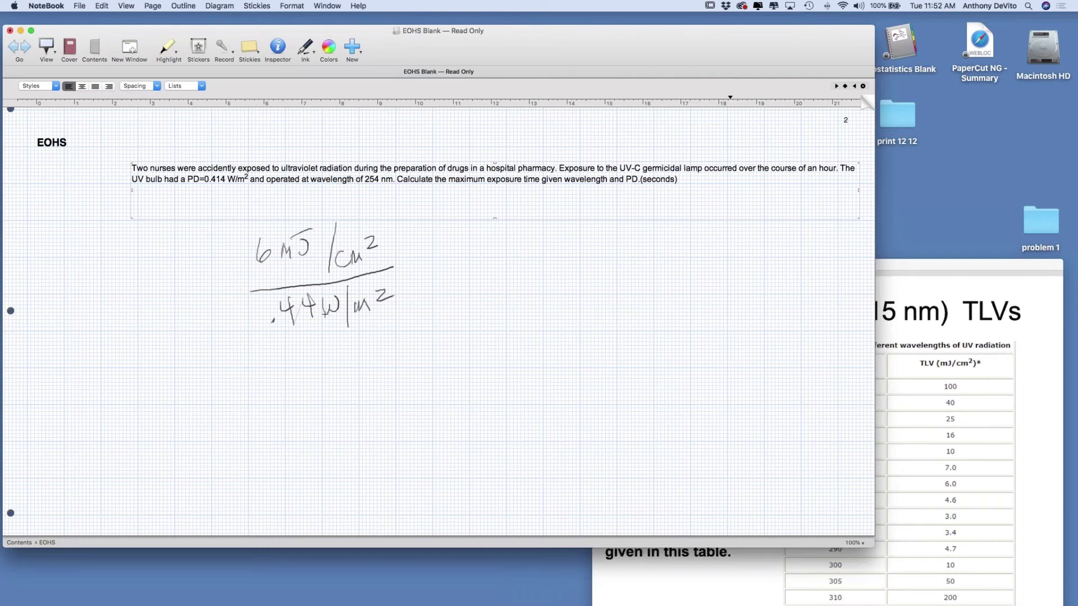
{"action": "mouse_move", "coordinate": [478, 237]}
{"action": "left_mouse_down"}
{"action": "mouse_move", "coordinate": [473, 252]}
{"action": "mouse_move", "coordinate": [501, 252]}
{"action": "mouse_move", "coordinate": [523, 228]}
{"action": "mouse_move", "coordinate": [535, 264]}
{"action": "left_mouse_up"}
Complete 6 mJ/cm², draw its fraction bar, and write .414 J/sec/cm² beneath it
{"action": "left_click_drag", "start_coordinate": [554, 246], "coordinate": [574, 255]}
{"action": "left_click_drag", "start_coordinate": [576, 238], "coordinate": [593, 242]}
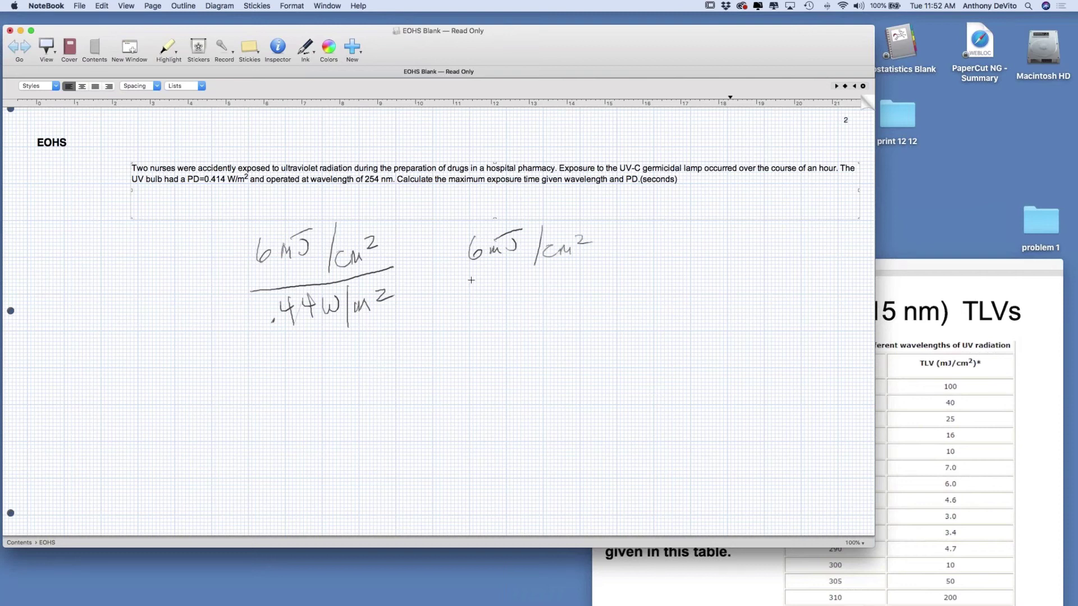
{"action": "left_click_drag", "start_coordinate": [471, 280], "coordinate": [602, 258]}
{"action": "left_click_drag", "start_coordinate": [498, 298], "coordinate": [504, 313]}
{"action": "left_click_drag", "start_coordinate": [295, 298], "coordinate": [297, 322]}
{"action": "mouse_move", "coordinate": [512, 290]}
{"action": "left_mouse_down"}
{"action": "mouse_move", "coordinate": [511, 313]}
{"action": "mouse_move", "coordinate": [531, 289]}
{"action": "mouse_move", "coordinate": [529, 310]}
{"action": "mouse_move", "coordinate": [549, 301]}
{"action": "mouse_move", "coordinate": [560, 273]}
{"action": "mouse_move", "coordinate": [558, 307]}
{"action": "mouse_move", "coordinate": [580, 290]}
{"action": "mouse_move", "coordinate": [584, 300]}
{"action": "mouse_move", "coordinate": [603, 292]}
{"action": "mouse_move", "coordinate": [596, 314]}
{"action": "mouse_move", "coordinate": [615, 304]}
{"action": "left_mouse_up"}
{"action": "mouse_move", "coordinate": [617, 296]}
{"action": "left_mouse_down"}
{"action": "mouse_move", "coordinate": [629, 303]}
{"action": "mouse_move", "coordinate": [639, 283]}
{"action": "mouse_move", "coordinate": [603, 317]}
{"action": "left_mouse_up"}
{"action": "mouse_move", "coordinate": [613, 306]}
{"action": "left_mouse_down"}
{"action": "mouse_move", "coordinate": [624, 297]}
{"action": "mouse_move", "coordinate": [633, 309]}
{"action": "left_mouse_up"}
{"action": "mouse_move", "coordinate": [631, 279]}
{"action": "left_mouse_down"}
{"action": "mouse_move", "coordinate": [645, 287]}
{"action": "mouse_move", "coordinate": [637, 310]}
{"action": "left_mouse_up"}
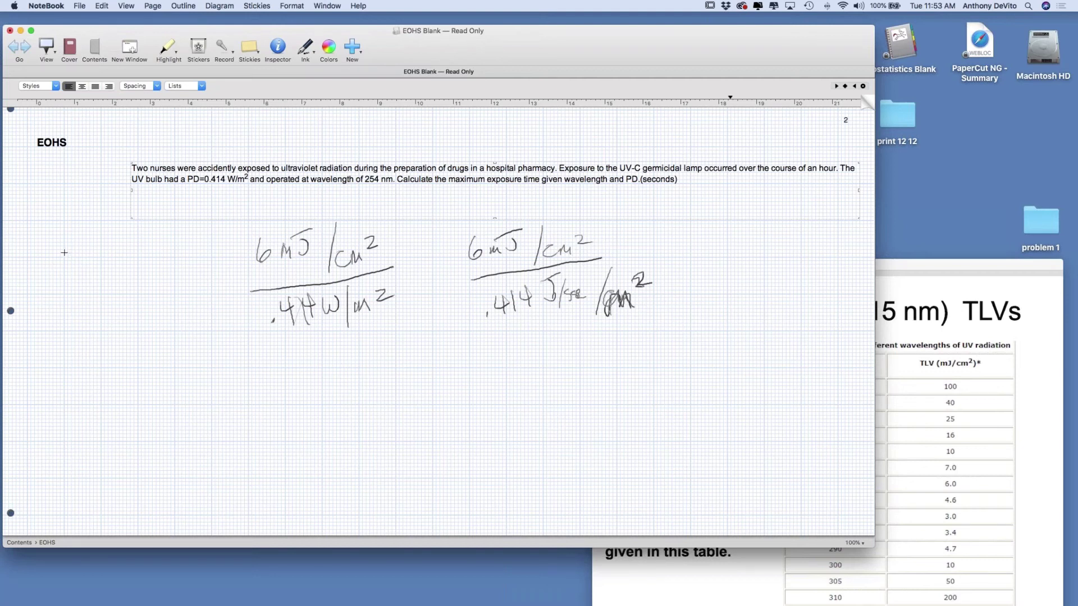
Sketch a square and label its sides, marking the left side 1 m
{"action": "mouse_move", "coordinate": [63, 252]}
{"action": "left_mouse_down"}
{"action": "mouse_move", "coordinate": [77, 365]}
{"action": "mouse_move", "coordinate": [202, 353]}
{"action": "left_mouse_up"}
{"action": "mouse_move", "coordinate": [63, 252]}
{"action": "left_mouse_down"}
{"action": "mouse_move", "coordinate": [156, 243]}
{"action": "mouse_move", "coordinate": [204, 289]}
{"action": "mouse_move", "coordinate": [217, 362]}
{"action": "left_mouse_up"}
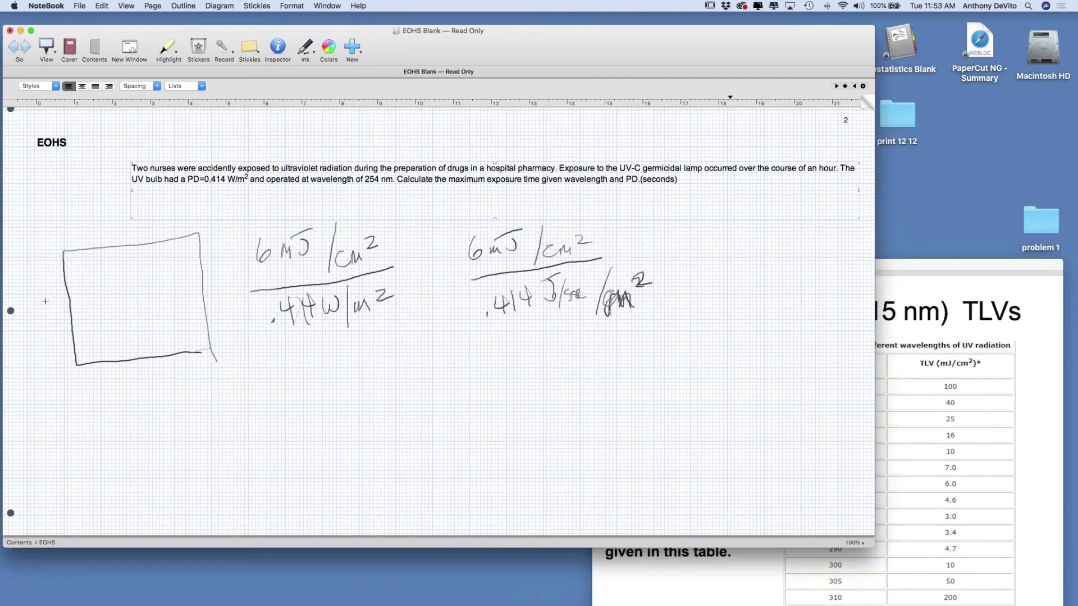
{"action": "left_click_drag", "start_coordinate": [45, 302], "coordinate": [52, 310]}
{"action": "left_click_drag", "start_coordinate": [113, 216], "coordinate": [116, 226]}
{"action": "left_click_drag", "start_coordinate": [118, 222], "coordinate": [132, 219]}
{"action": "mouse_move", "coordinate": [42, 285]}
{"action": "left_mouse_down"}
{"action": "mouse_move", "coordinate": [42, 298]}
{"action": "mouse_move", "coordinate": [60, 292]}
{"action": "left_mouse_up"}
{"action": "left_click_drag", "start_coordinate": [39, 329], "coordinate": [39, 342]}
{"action": "left_click_drag", "start_coordinate": [46, 325], "coordinate": [49, 337]}
Label the sides 100 cm and write 10,000 inside the square
{"action": "left_click_drag", "start_coordinate": [43, 330], "coordinate": [50, 324]}
{"action": "mouse_move", "coordinate": [57, 324]}
{"action": "left_mouse_down"}
{"action": "mouse_move", "coordinate": [52, 350]}
{"action": "mouse_move", "coordinate": [62, 344]}
{"action": "left_mouse_up"}
{"action": "mouse_move", "coordinate": [97, 228]}
{"action": "left_mouse_down"}
{"action": "mouse_move", "coordinate": [97, 243]}
{"action": "mouse_move", "coordinate": [119, 232]}
{"action": "left_mouse_up"}
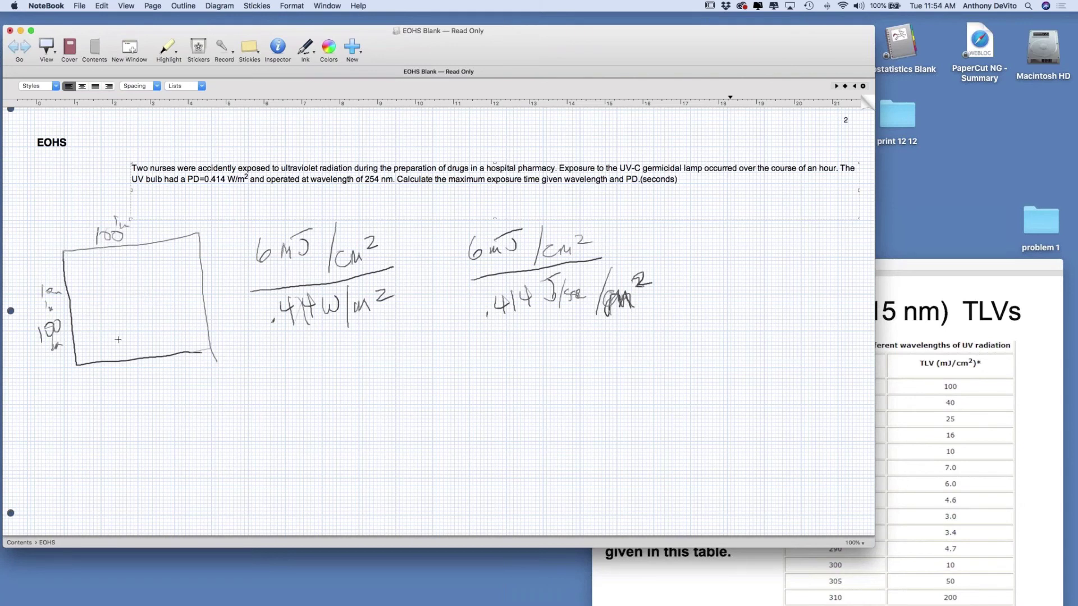
{"action": "left_click_drag", "start_coordinate": [100, 290], "coordinate": [99, 315]}
{"action": "mouse_move", "coordinate": [112, 296]}
{"action": "left_mouse_down"}
{"action": "mouse_move", "coordinate": [123, 316]}
{"action": "mouse_move", "coordinate": [151, 293]}
{"action": "left_mouse_up"}
{"action": "left_click_drag", "start_coordinate": [120, 336], "coordinate": [137, 325]}
Write 60,000 J/m² with a fraction bar to the right of the second fraction
{"action": "left_click_drag", "start_coordinate": [484, 266], "coordinate": [476, 257]}
{"action": "left_click_drag", "start_coordinate": [694, 237], "coordinate": [693, 253]}
{"action": "mouse_move", "coordinate": [709, 243]}
{"action": "left_mouse_down"}
{"action": "mouse_move", "coordinate": [705, 251]}
{"action": "mouse_move", "coordinate": [710, 242]}
{"action": "left_mouse_up"}
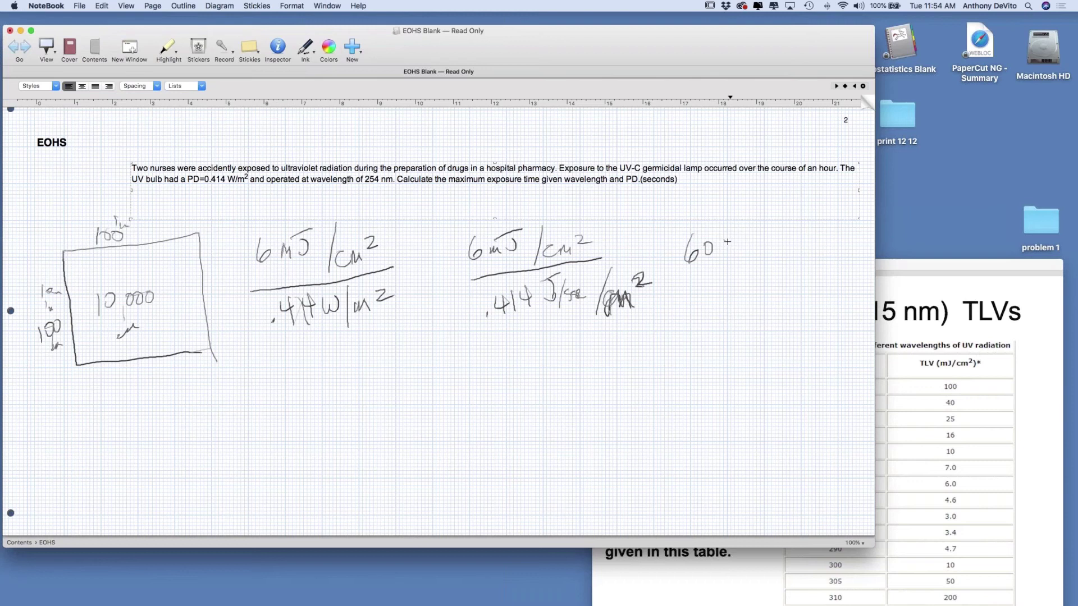
{"action": "left_click_drag", "start_coordinate": [725, 243], "coordinate": [767, 244]}
{"action": "mouse_move", "coordinate": [711, 254]}
{"action": "left_mouse_down"}
{"action": "mouse_move", "coordinate": [781, 229]}
{"action": "mouse_move", "coordinate": [778, 283]}
{"action": "mouse_move", "coordinate": [821, 253]}
{"action": "left_mouse_up"}
{"action": "left_click_drag", "start_coordinate": [684, 286], "coordinate": [815, 269]}
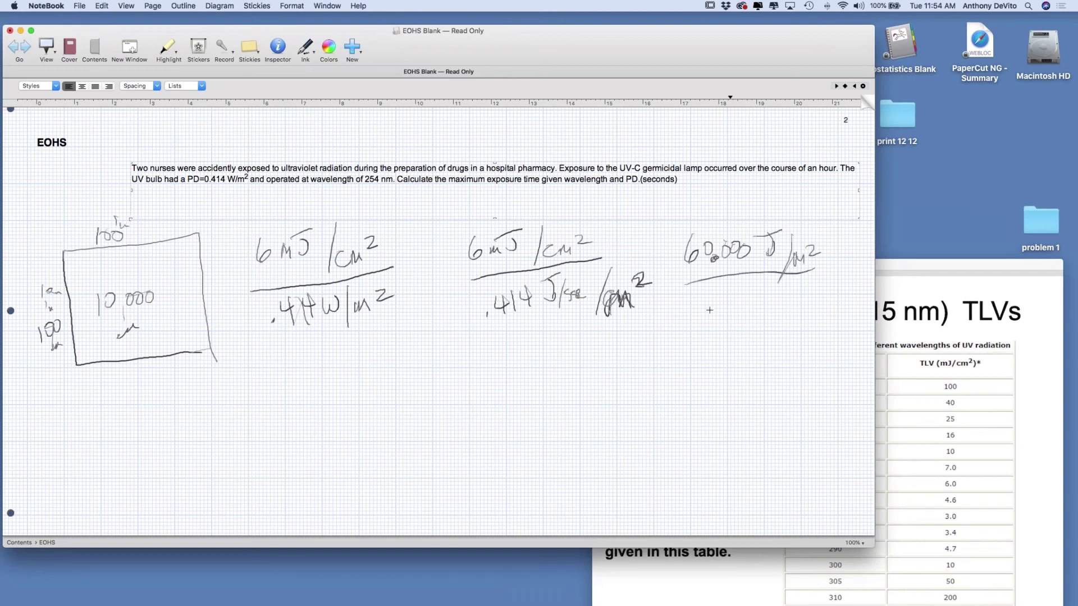
{"action": "left_click_drag", "start_coordinate": [709, 309], "coordinate": [741, 309]}
Add the denominator .414 J/sec/m², cancel both m², and write sec below
{"action": "mouse_move", "coordinate": [753, 290]}
{"action": "left_mouse_down"}
{"action": "mouse_move", "coordinate": [758, 310]}
{"action": "mouse_move", "coordinate": [791, 281]}
{"action": "mouse_move", "coordinate": [781, 305]}
{"action": "mouse_move", "coordinate": [811, 303]}
{"action": "mouse_move", "coordinate": [818, 324]}
{"action": "mouse_move", "coordinate": [835, 309]}
{"action": "left_mouse_up"}
{"action": "mouse_move", "coordinate": [841, 311]}
{"action": "left_mouse_down"}
{"action": "mouse_move", "coordinate": [816, 312]}
{"action": "mouse_move", "coordinate": [862, 307]}
{"action": "left_mouse_up"}
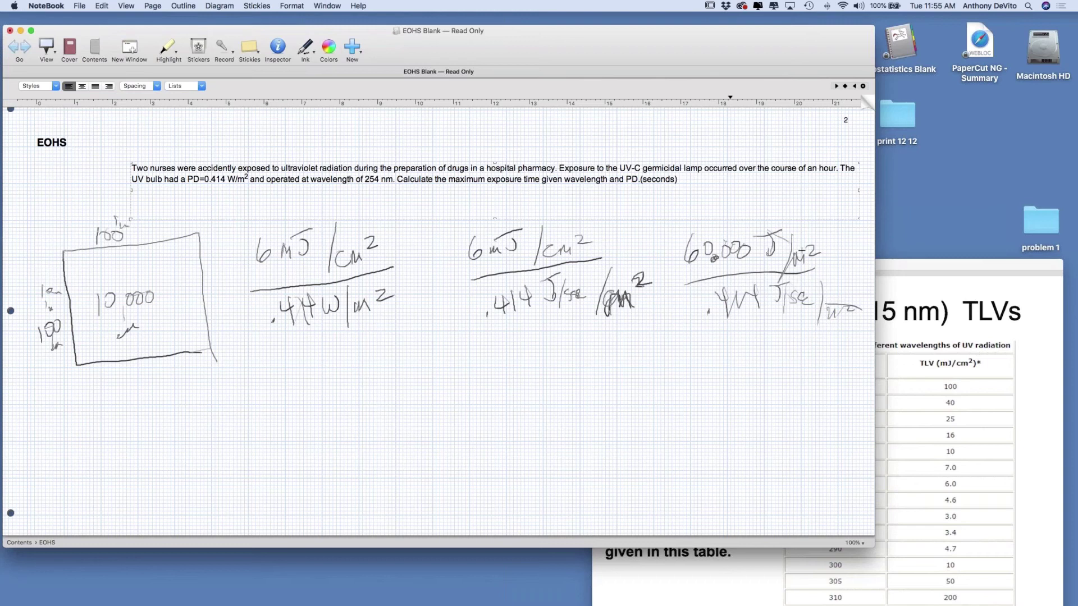
{"action": "left_click_drag", "start_coordinate": [793, 262], "coordinate": [823, 250]}
{"action": "left_click_drag", "start_coordinate": [800, 367], "coordinate": [792, 385]}
{"action": "left_click_drag", "start_coordinate": [804, 380], "coordinate": [816, 383]}
{"action": "mouse_move", "coordinate": [833, 366]}
{"action": "left_mouse_down"}
{"action": "mouse_move", "coordinate": [826, 372]}
{"action": "mouse_move", "coordinate": [836, 373]}
{"action": "left_mouse_up"}
Compute 60 ÷ .414 ≈ 144.93 in Calculator, then return to the NoteBook page
{"action": "mouse_move", "coordinate": [74, 604]}
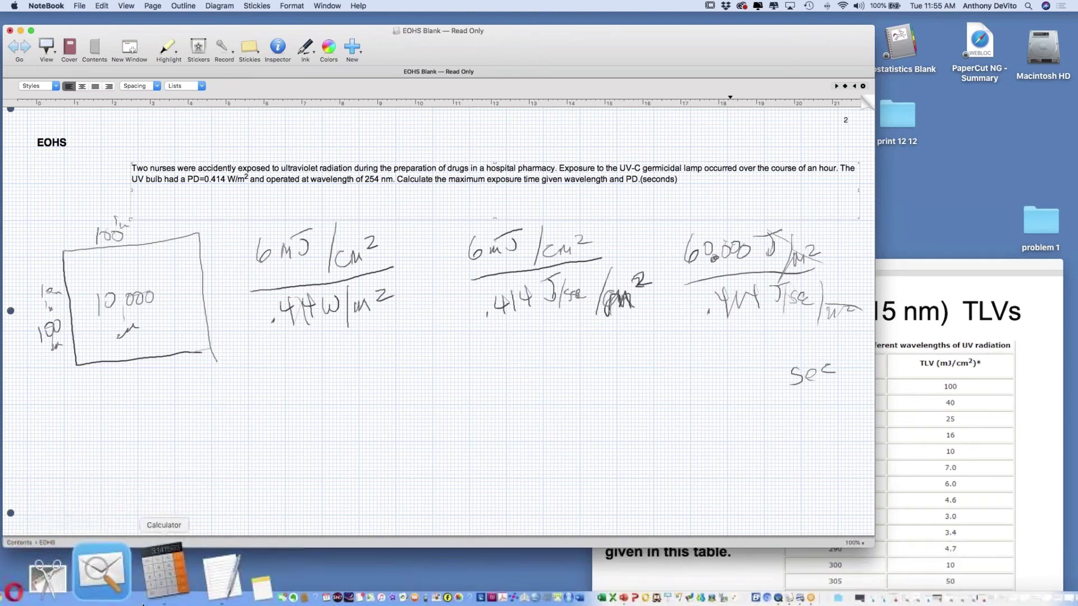
{"action": "left_click", "coordinate": [142, 582]}
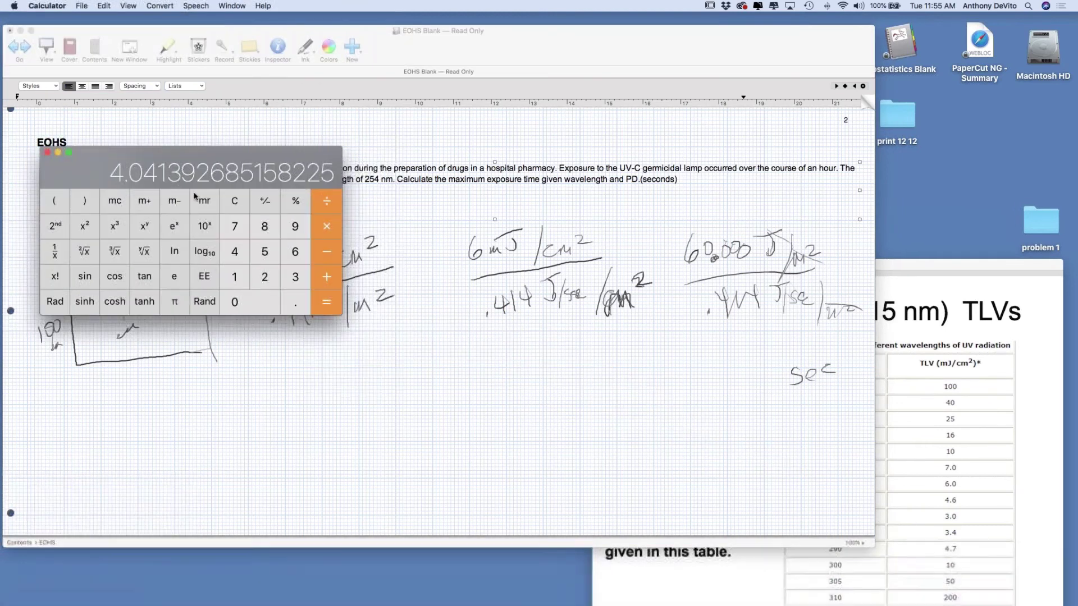
{"action": "left_click", "coordinate": [236, 208]}
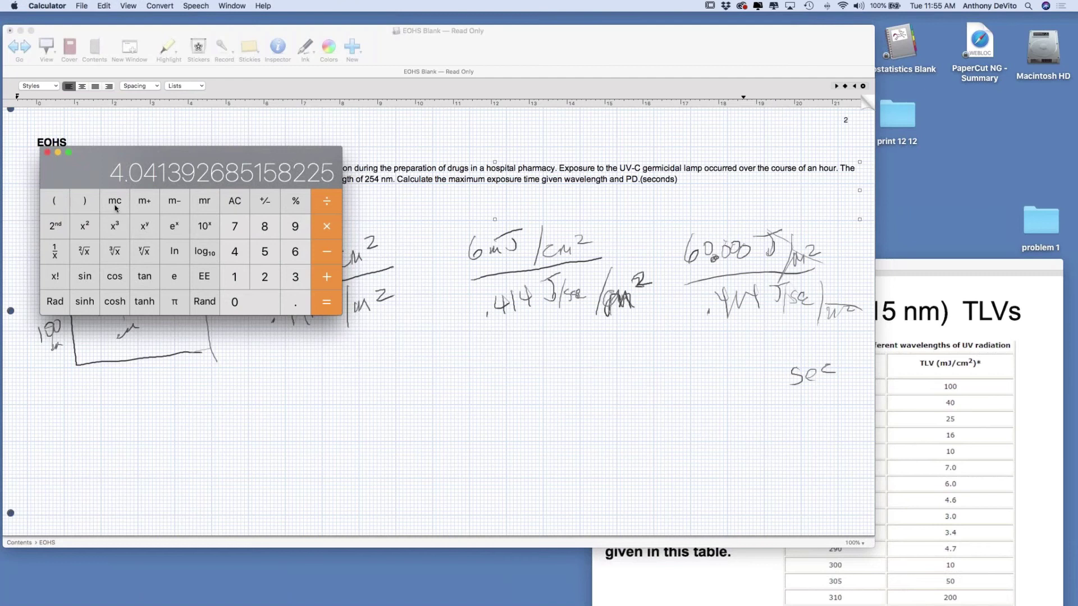
{"action": "left_click", "coordinate": [241, 207]}
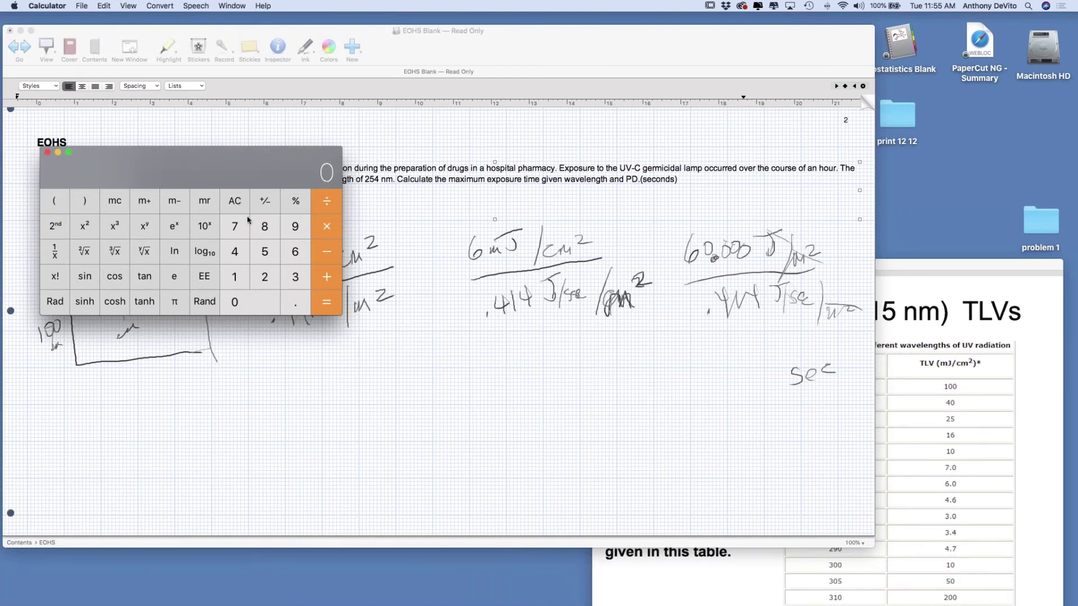
{"action": "left_click", "coordinate": [295, 257]}
{"action": "left_click", "coordinate": [260, 299]}
{"action": "left_click", "coordinate": [295, 302]}
{"action": "left_click", "coordinate": [235, 252]}
{"action": "left_click", "coordinate": [235, 276]}
{"action": "left_click", "coordinate": [235, 252]}
{"action": "left_click", "coordinate": [326, 302]}
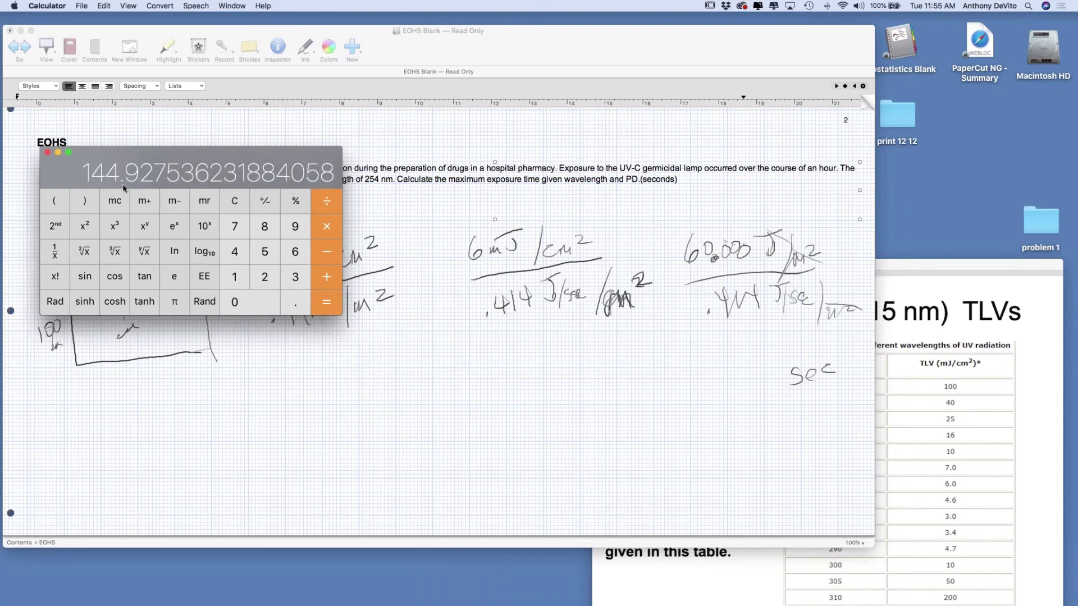
{"action": "left_click", "coordinate": [447, 413]}
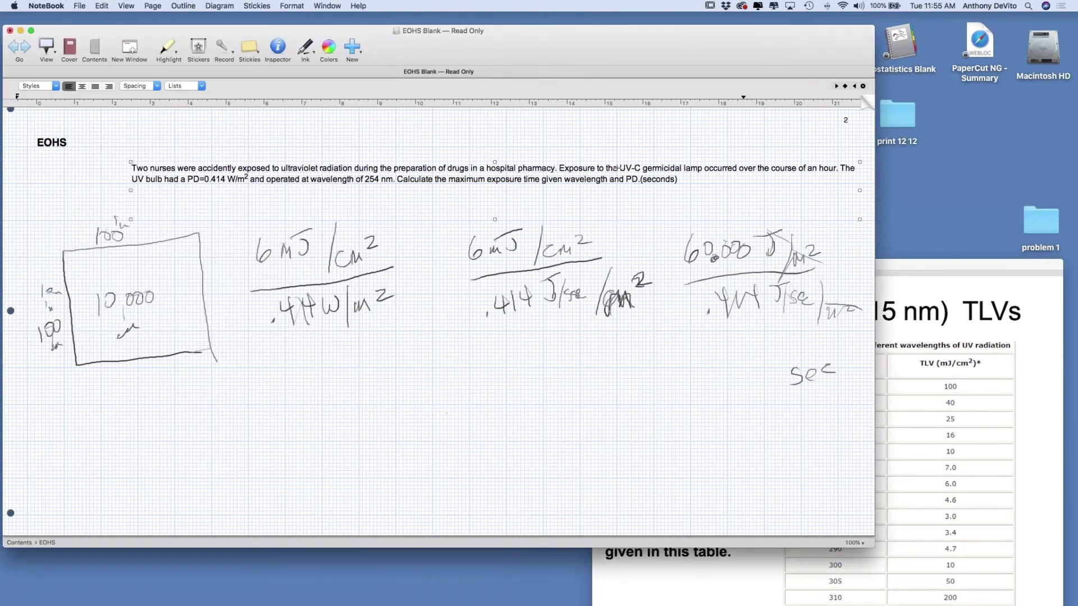
Handwrite the result 144.9 next to sec
{"action": "mouse_move", "coordinate": [720, 360]}
{"action": "left_mouse_down"}
{"action": "mouse_move", "coordinate": [716, 393]}
{"action": "mouse_move", "coordinate": [733, 375]}
{"action": "mouse_move", "coordinate": [747, 387]}
{"action": "mouse_move", "coordinate": [775, 385]}
{"action": "left_mouse_up"}
{"action": "left_click_drag", "start_coordinate": [781, 354], "coordinate": [778, 383]}
{"action": "mouse_move", "coordinate": [728, 342]}
{"action": "left_mouse_down"}
{"action": "mouse_move", "coordinate": [757, 341]}
{"action": "mouse_move", "coordinate": [846, 387]}
{"action": "mouse_move", "coordinate": [747, 339]}
{"action": "mouse_move", "coordinate": [724, 357]}
{"action": "left_mouse_up"}
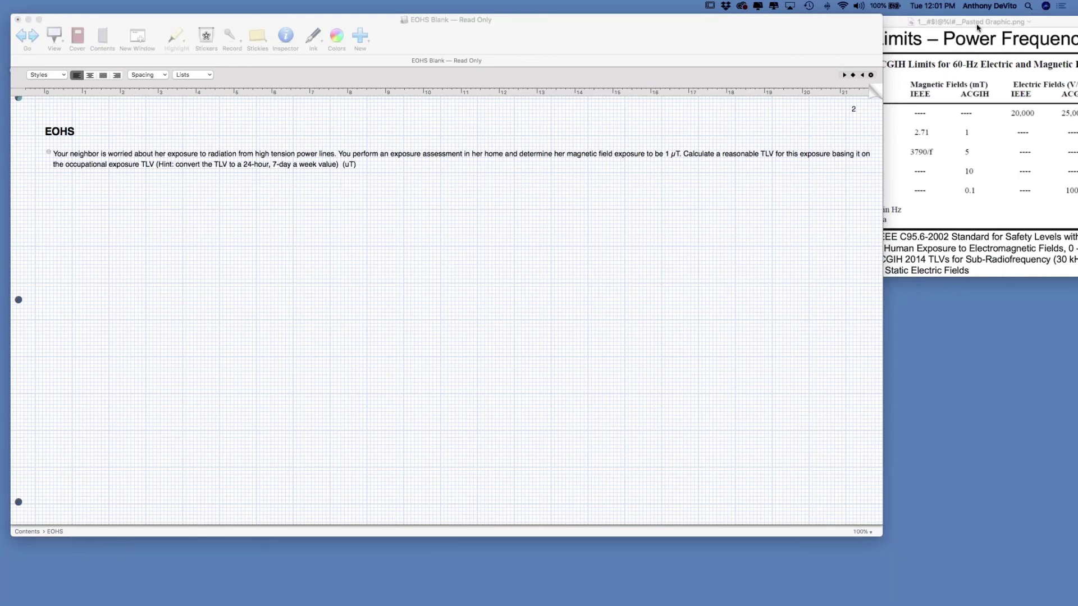
Bring Preview's 60-Hz field-limits table forward, enlarge it, and position it beside the question
{"action": "left_click", "coordinate": [976, 24]}
{"action": "double_click", "coordinate": [975, 25]}
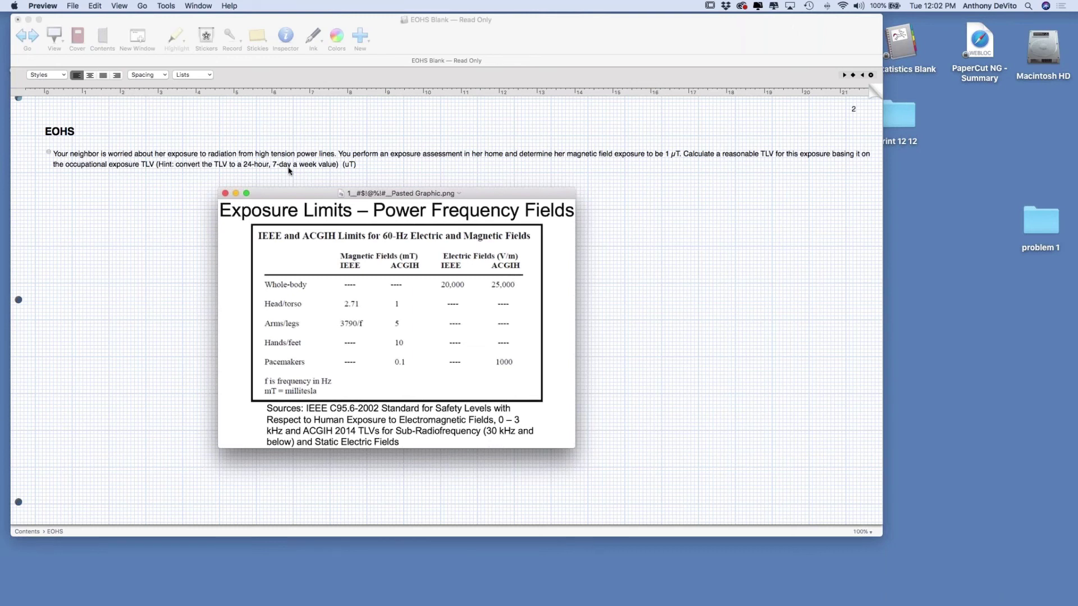
{"action": "left_click_drag", "start_coordinate": [310, 195], "coordinate": [397, 209]}
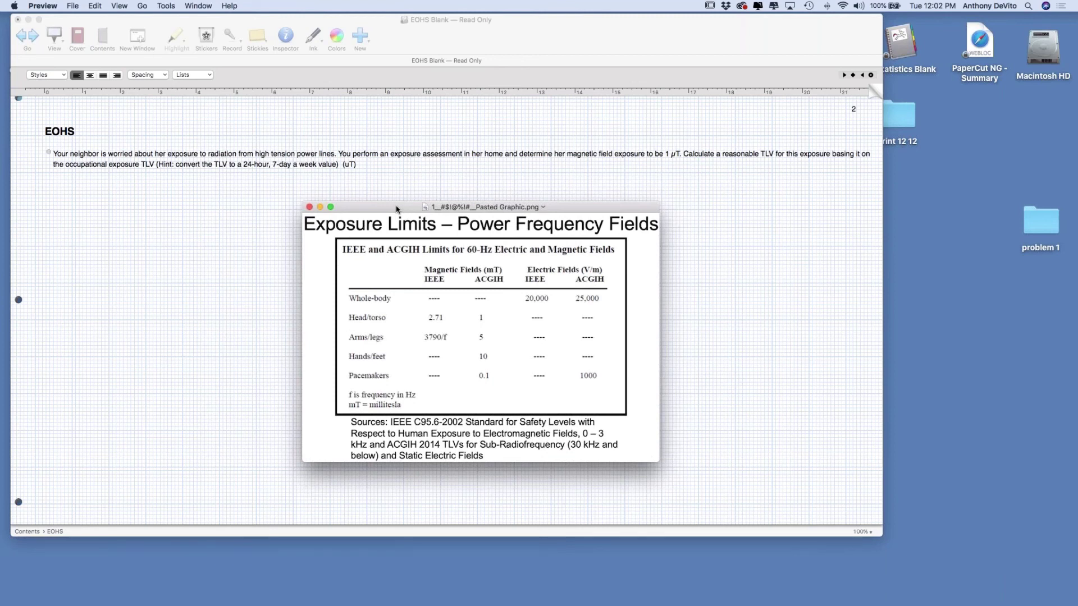
{"action": "left_click_drag", "start_coordinate": [396, 209], "coordinate": [432, 166]}
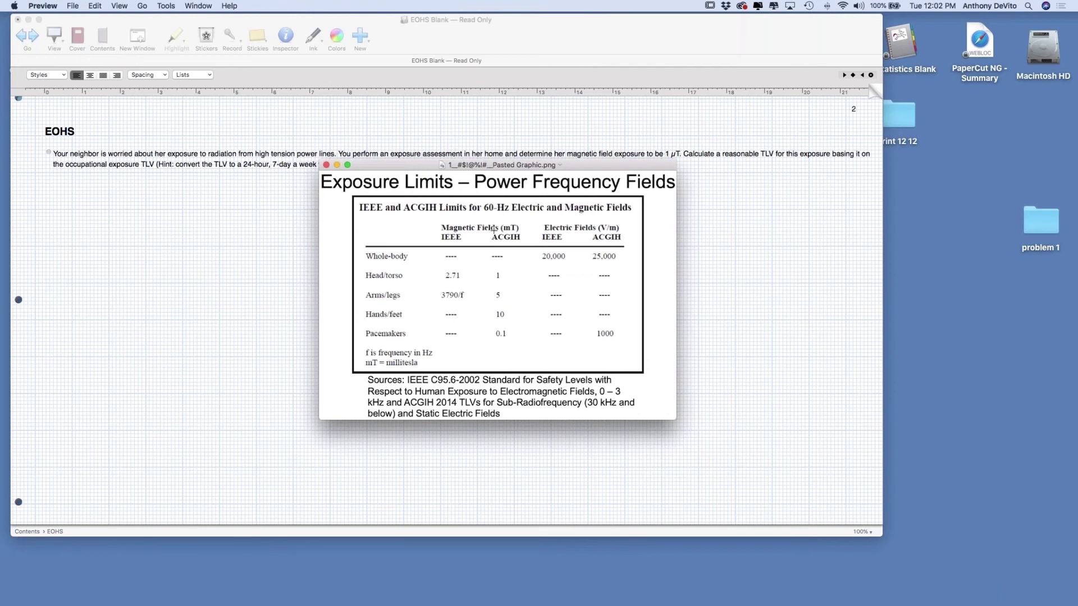
{"action": "mouse_move", "coordinate": [438, 171]}
{"action": "left_mouse_down"}
{"action": "mouse_move", "coordinate": [572, 167]}
{"action": "mouse_move", "coordinate": [459, 172]}
{"action": "left_mouse_up"}
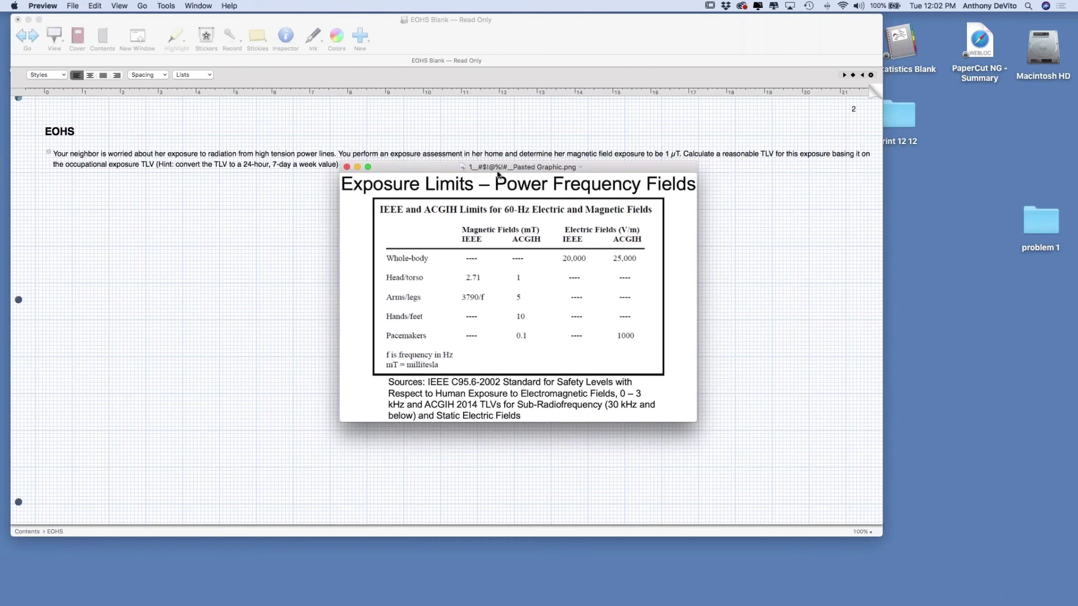
{"action": "left_click_drag", "start_coordinate": [446, 170], "coordinate": [458, 173]}
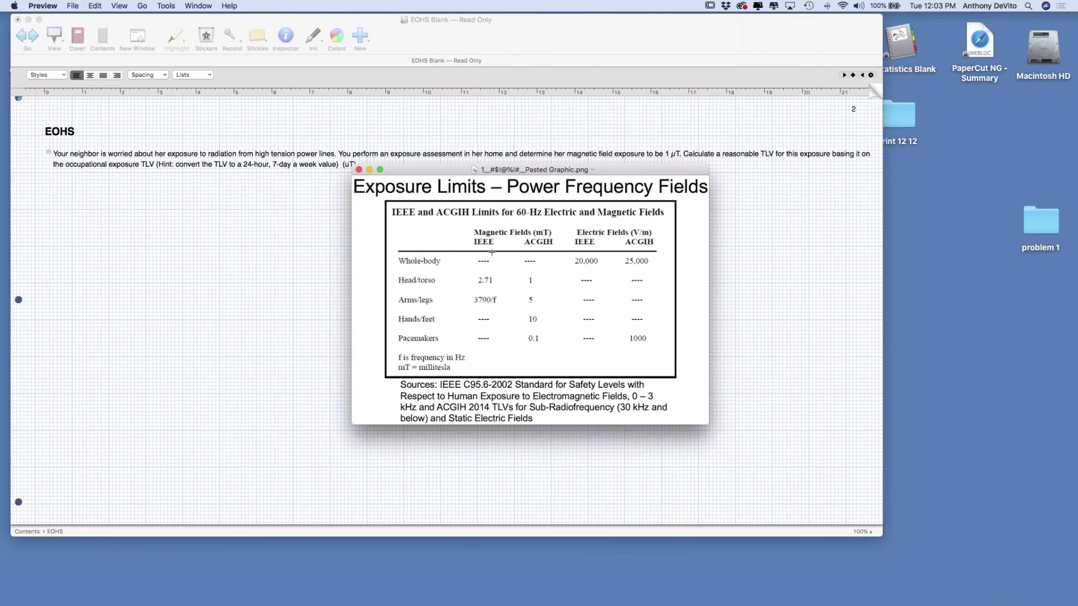
{"action": "left_click_drag", "start_coordinate": [454, 173], "coordinate": [341, 237]}
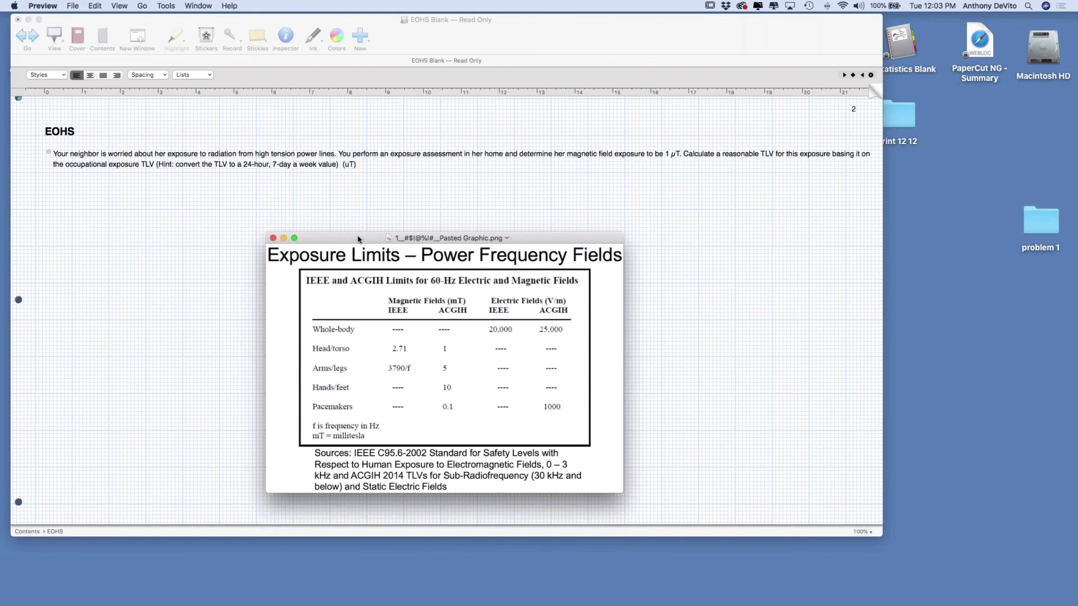
Park the field-limits table at the right screen edge and return to the NoteBook page
{"action": "left_click_drag", "start_coordinate": [358, 239], "coordinate": [625, 233]}
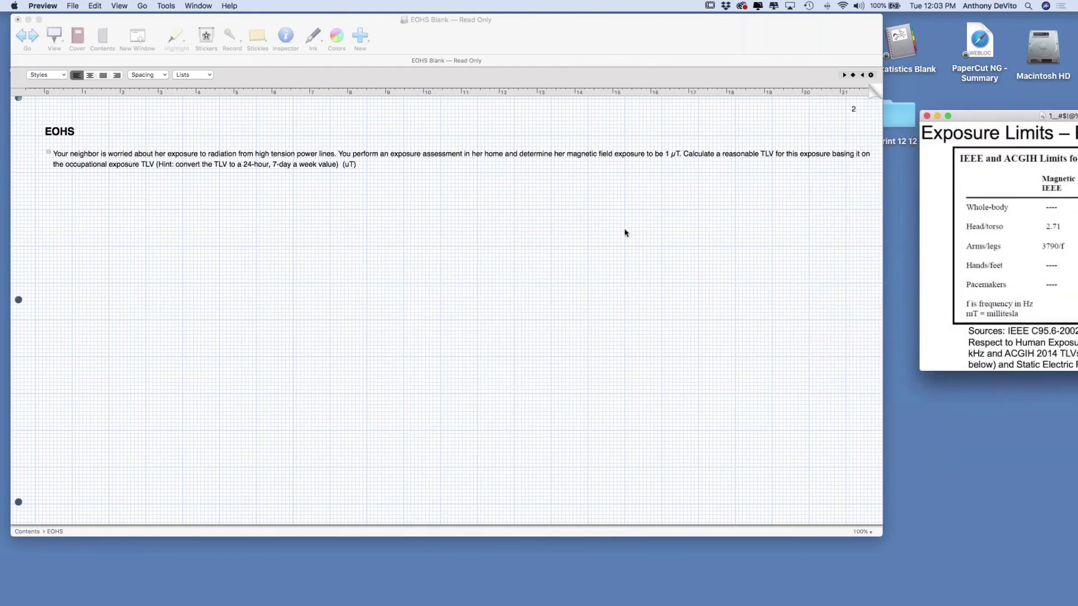
{"action": "left_click", "coordinate": [323, 234]}
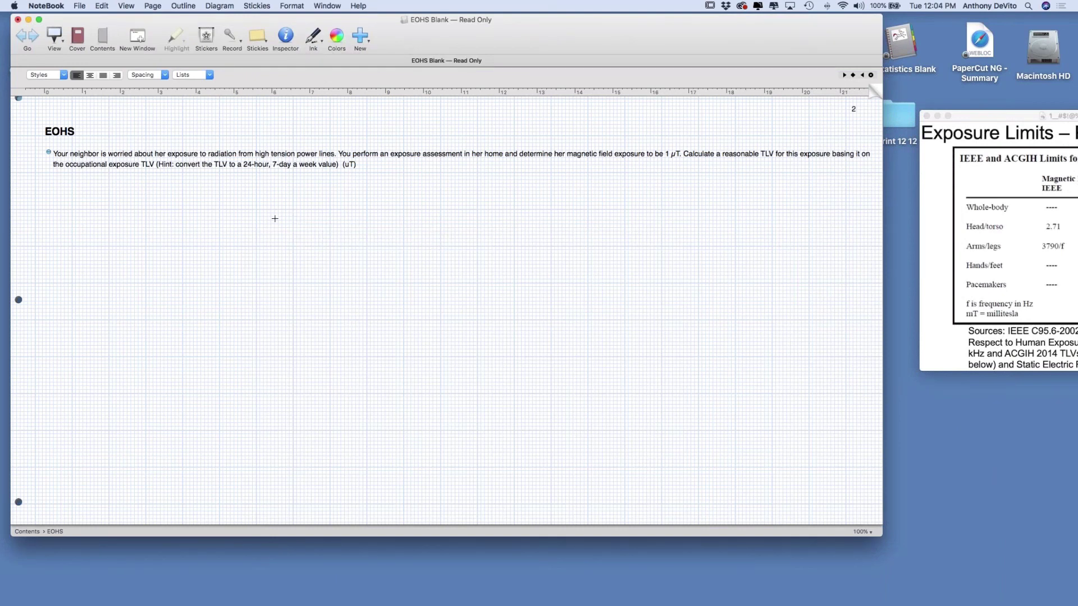
Handwrite 1 µT, then 40 over 7 dy × 24 hrs/dy = on the power-line page
{"action": "mouse_move", "coordinate": [265, 197]}
{"action": "left_mouse_down"}
{"action": "mouse_move", "coordinate": [266, 218]}
{"action": "mouse_move", "coordinate": [306, 214]}
{"action": "mouse_move", "coordinate": [316, 184]}
{"action": "left_mouse_up"}
{"action": "mouse_move", "coordinate": [396, 177]}
{"action": "left_mouse_down"}
{"action": "mouse_move", "coordinate": [399, 192]}
{"action": "mouse_move", "coordinate": [409, 178]}
{"action": "mouse_move", "coordinate": [397, 215]}
{"action": "mouse_move", "coordinate": [416, 215]}
{"action": "left_mouse_up"}
{"action": "mouse_move", "coordinate": [419, 206]}
{"action": "left_mouse_down"}
{"action": "mouse_move", "coordinate": [423, 225]}
{"action": "mouse_move", "coordinate": [465, 200]}
{"action": "left_mouse_up"}
{"action": "mouse_move", "coordinate": [462, 188]}
{"action": "left_mouse_down"}
{"action": "mouse_move", "coordinate": [462, 209]}
{"action": "mouse_move", "coordinate": [493, 204]}
{"action": "mouse_move", "coordinate": [501, 221]}
{"action": "mouse_move", "coordinate": [515, 191]}
{"action": "left_mouse_up"}
{"action": "left_click_drag", "start_coordinate": [516, 191], "coordinate": [526, 221]}
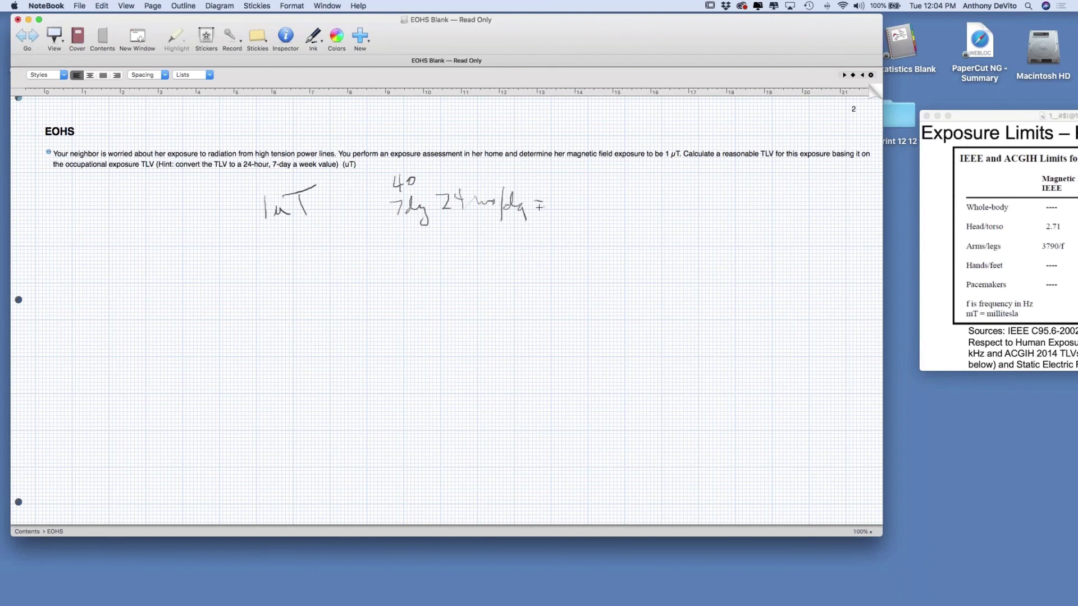
{"action": "mouse_move", "coordinate": [190, 578]}
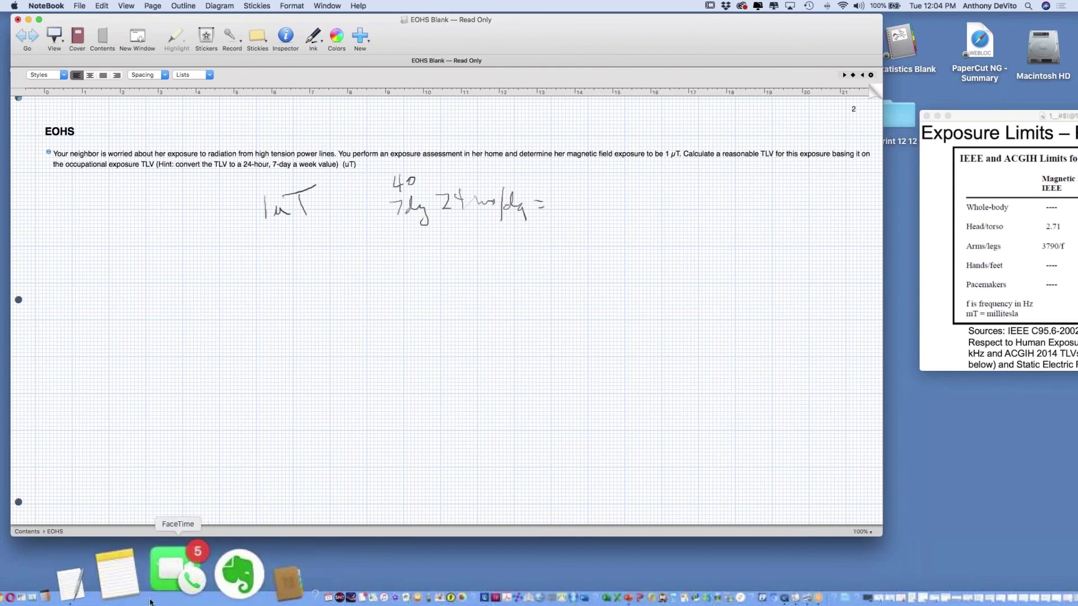
{"action": "left_click", "coordinate": [148, 582]}
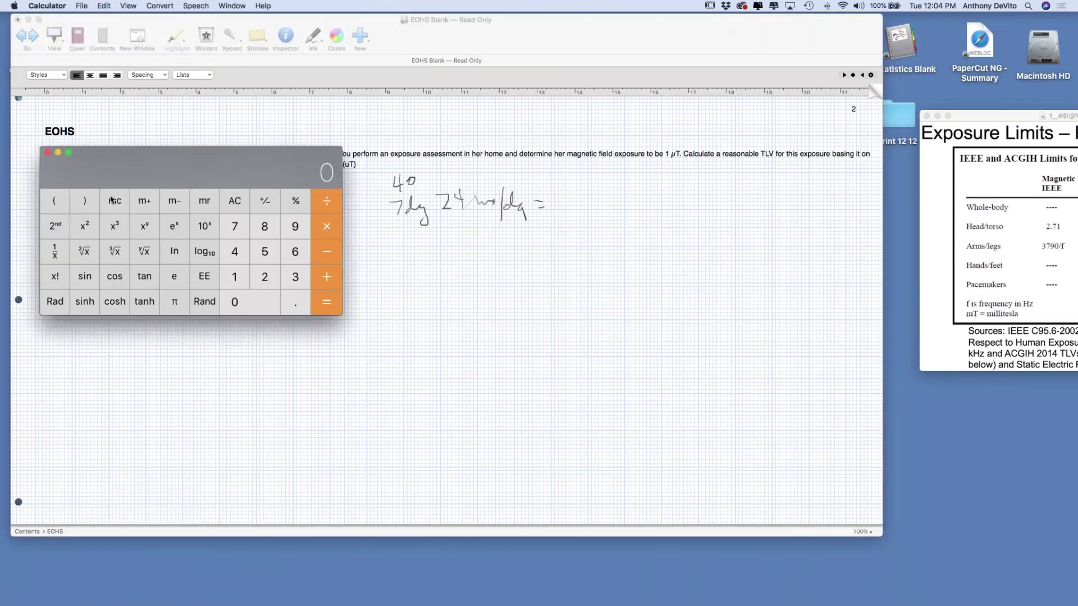
In Calculator, multiply 7 × 24 to get 168 hours
{"action": "left_click", "coordinate": [234, 228]}
{"action": "key", "text": "asterisk"}
{"action": "key", "text": "2"}
{"action": "left_click", "coordinate": [235, 254]}
{"action": "left_click", "coordinate": [325, 301]}
Handwrite the fraction 40/168 after the equals sign in NoteBook
{"action": "left_click", "coordinate": [58, 152]}
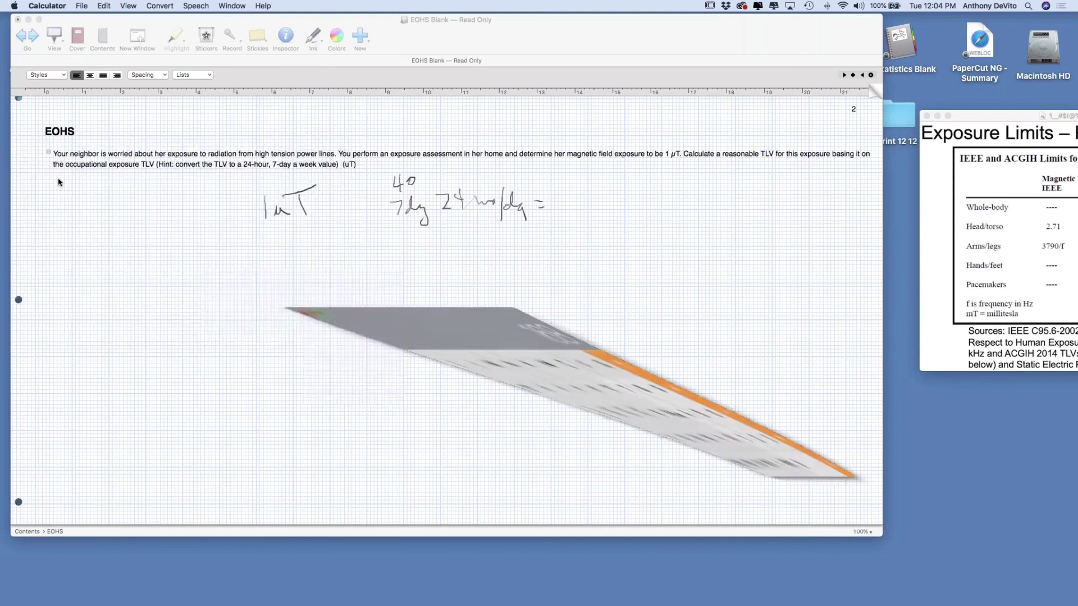
{"action": "left_click", "coordinate": [590, 183]}
{"action": "mouse_move", "coordinate": [590, 183]}
{"action": "left_mouse_down"}
{"action": "mouse_move", "coordinate": [609, 175]}
{"action": "mouse_move", "coordinate": [627, 190]}
{"action": "mouse_move", "coordinate": [590, 222]}
{"action": "mouse_move", "coordinate": [606, 222]}
{"action": "mouse_move", "coordinate": [617, 203]}
{"action": "left_mouse_up"}
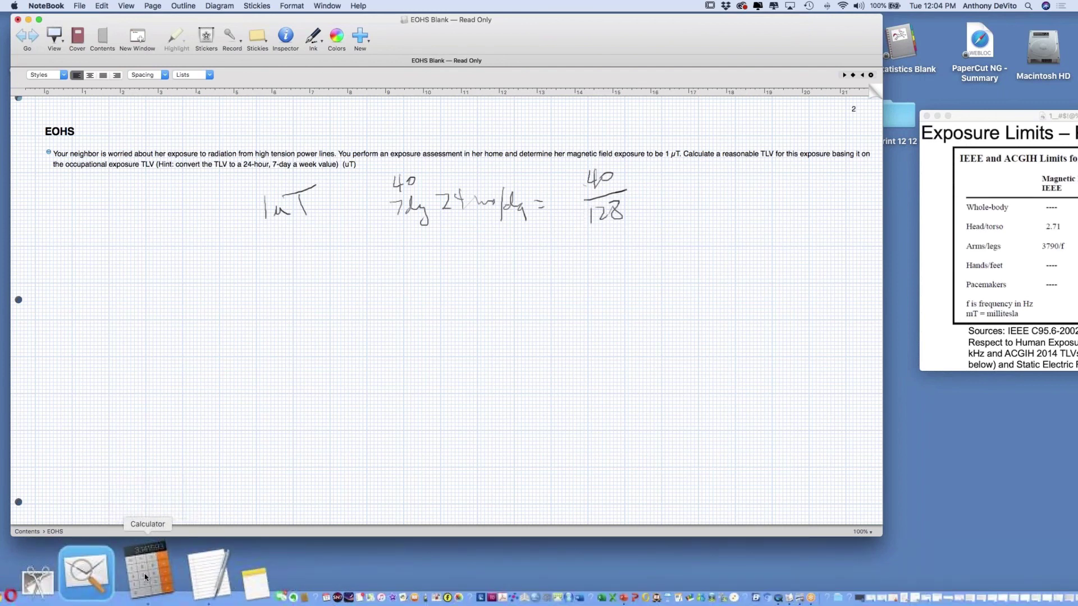
Clear Calculator and compute 40 ÷ 168 = 0.238095238095238
{"action": "left_click", "coordinate": [168, 568]}
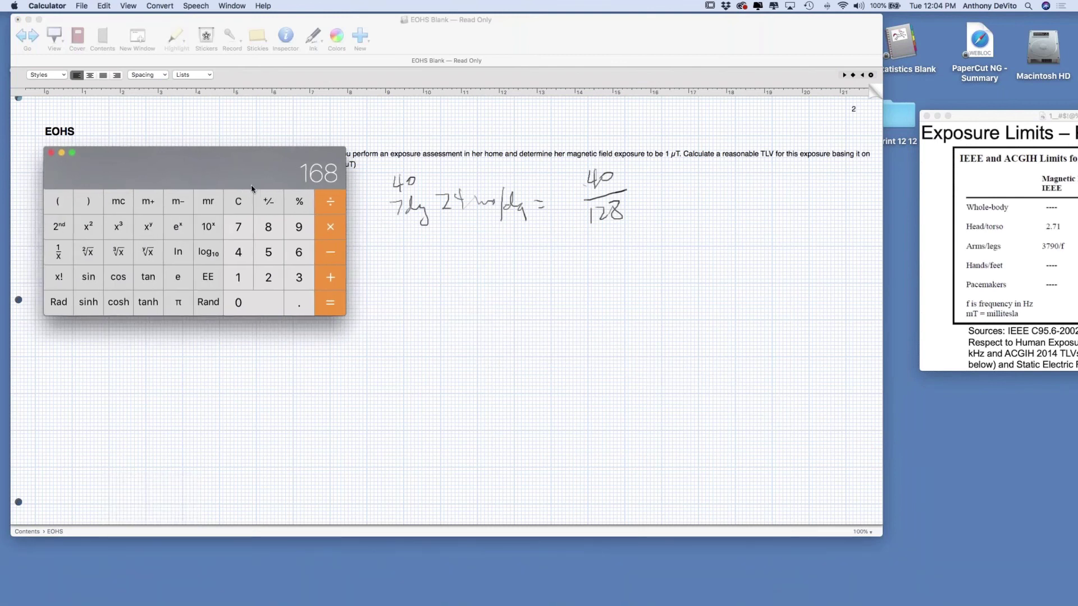
{"action": "left_click_drag", "start_coordinate": [227, 191], "coordinate": [566, 429]}
{"action": "left_click", "coordinate": [533, 342]}
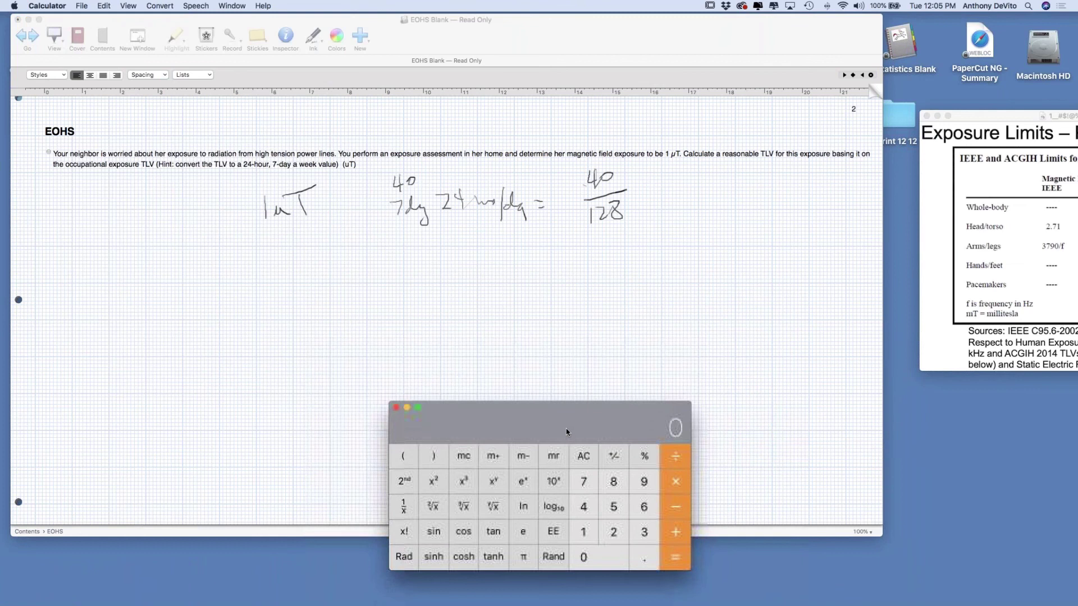
{"action": "left_click", "coordinate": [584, 511]}
{"action": "left_click", "coordinate": [594, 556]}
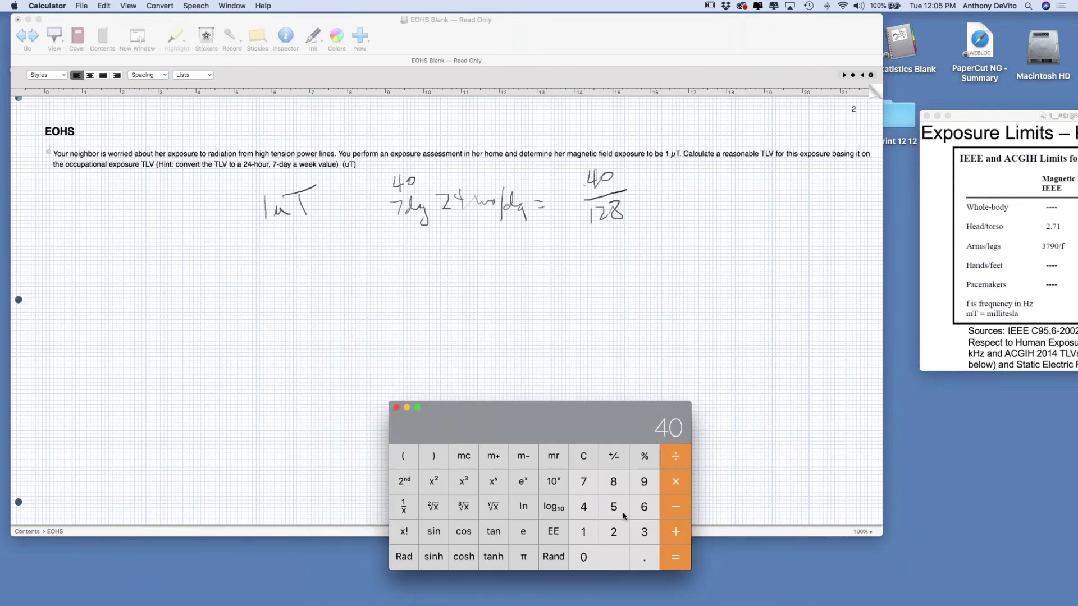
{"action": "left_click", "coordinate": [591, 536]}
{"action": "left_click", "coordinate": [643, 510]}
{"action": "left_click", "coordinate": [623, 486]}
{"action": "left_click", "coordinate": [672, 556]}
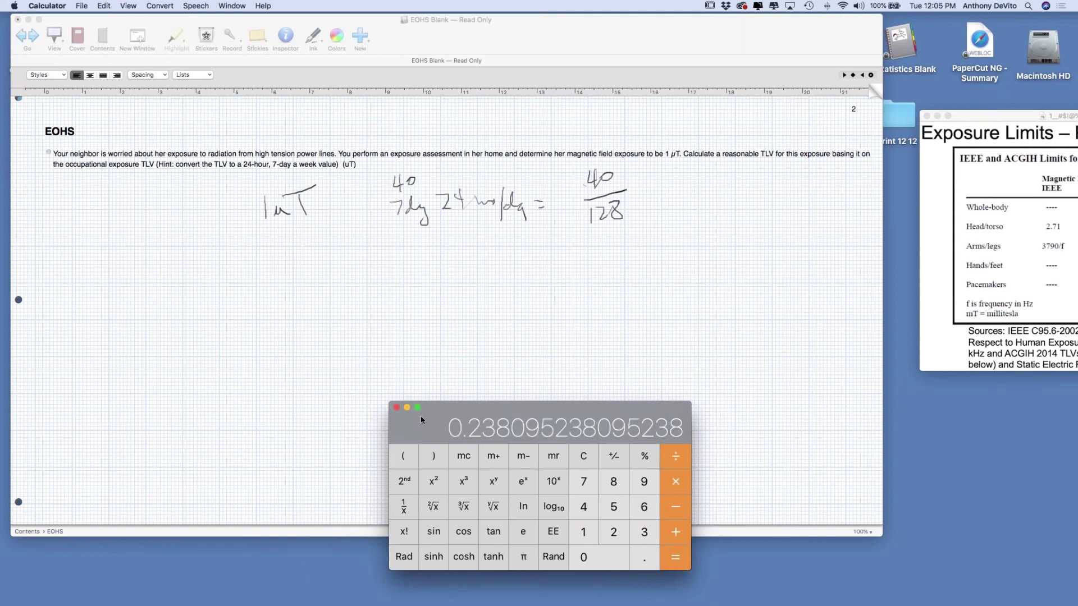
Move the Calculator window to the lower right of the screen
{"action": "left_click_drag", "start_coordinate": [420, 418], "coordinate": [467, 447]}
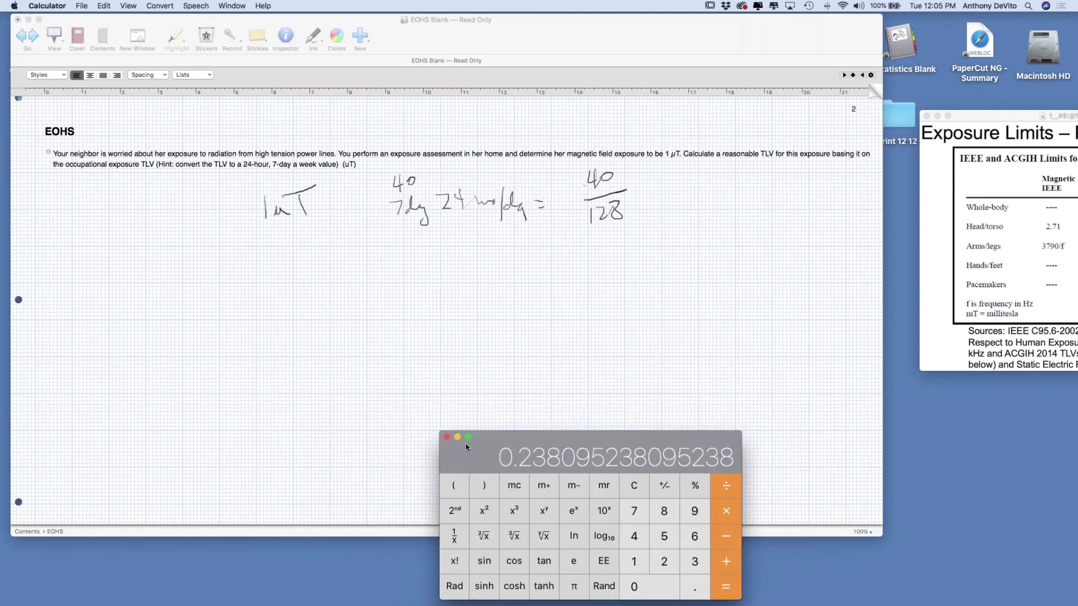
{"action": "left_click", "coordinate": [540, 369]}
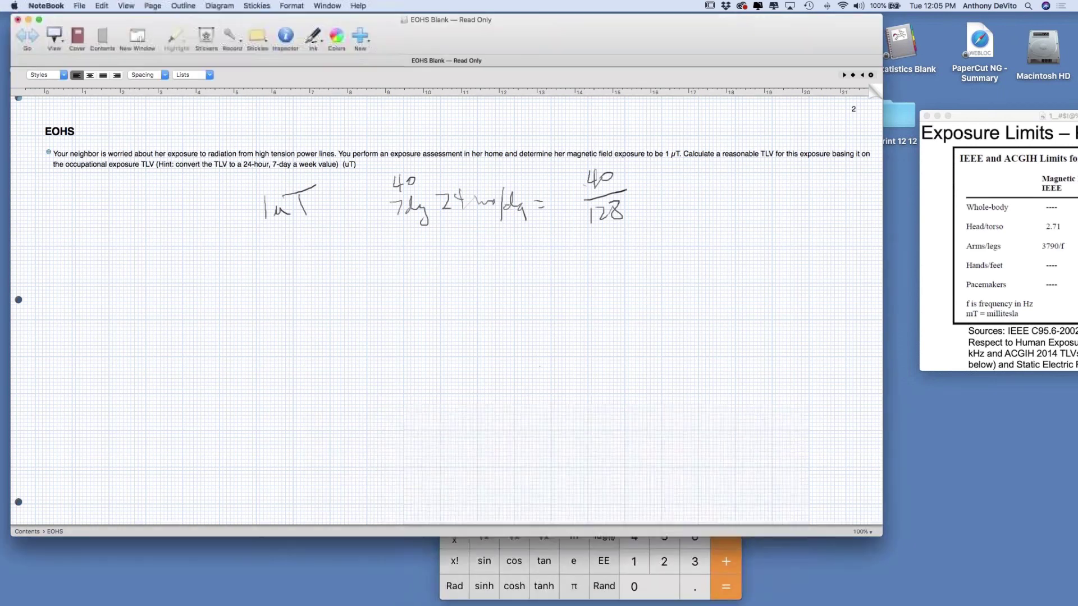
{"action": "left_click", "coordinate": [602, 563]}
{"action": "left_click_drag", "start_coordinate": [560, 374], "coordinate": [857, 573]}
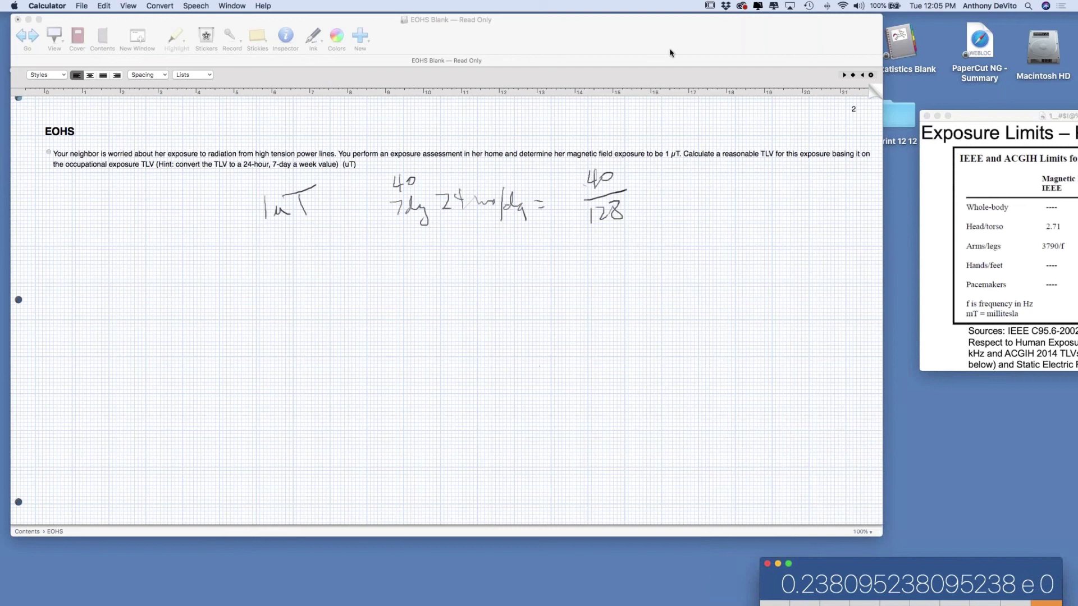
Write ≈ .238 after the 40/168 fraction, checking the Calculator result
{"action": "left_click", "coordinate": [645, 199]}
{"action": "mouse_move", "coordinate": [649, 193]}
{"action": "left_mouse_down"}
{"action": "mouse_move", "coordinate": [682, 204]}
{"action": "mouse_move", "coordinate": [721, 196]}
{"action": "left_mouse_up"}
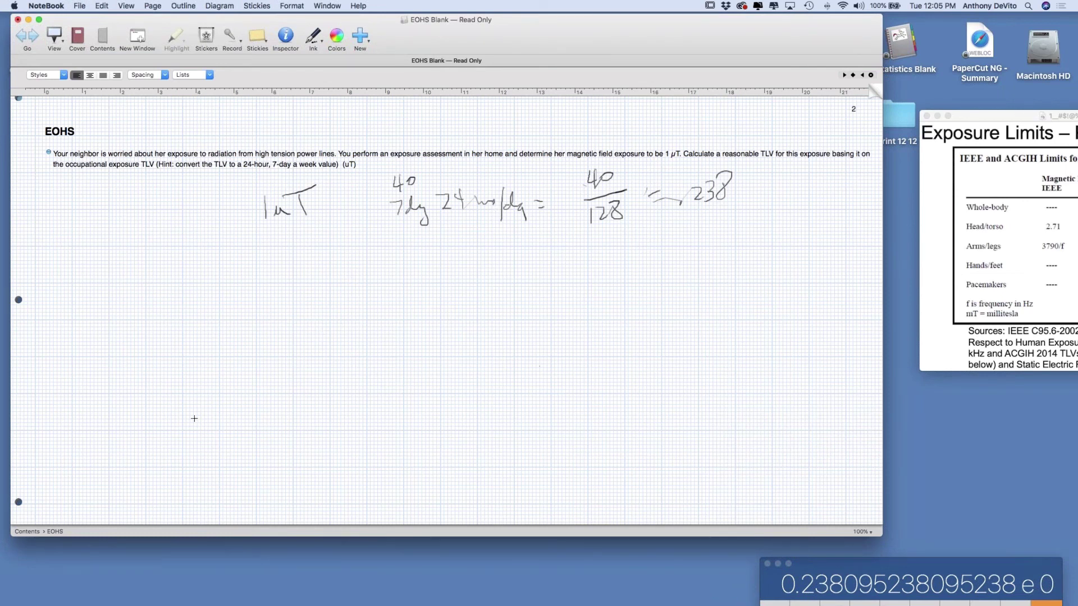
{"action": "left_click_drag", "start_coordinate": [847, 565], "coordinate": [701, 504]}
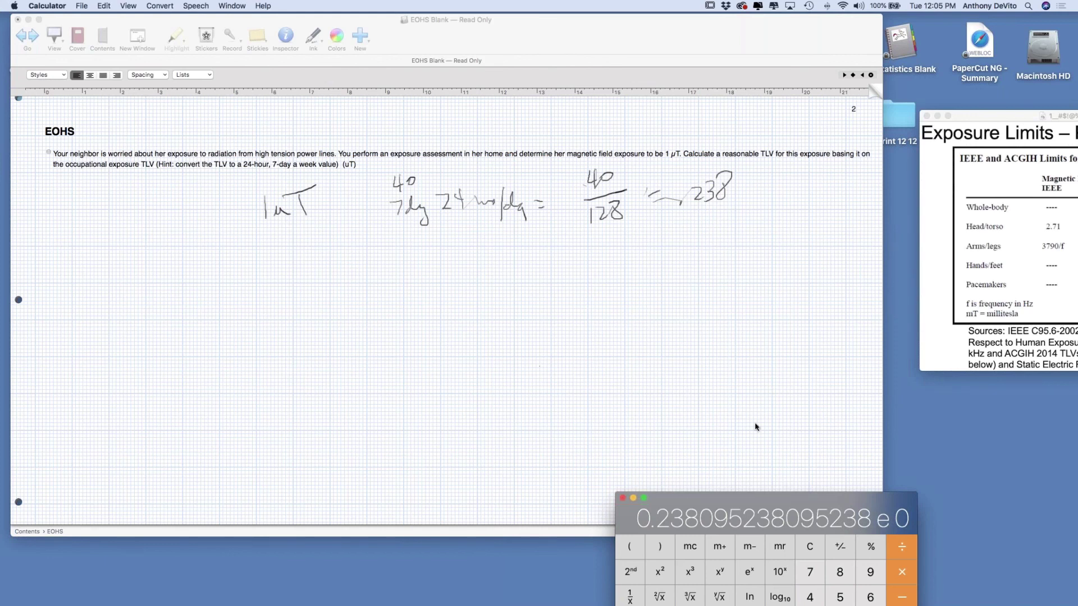
{"action": "left_click_drag", "start_coordinate": [723, 496], "coordinate": [773, 551]}
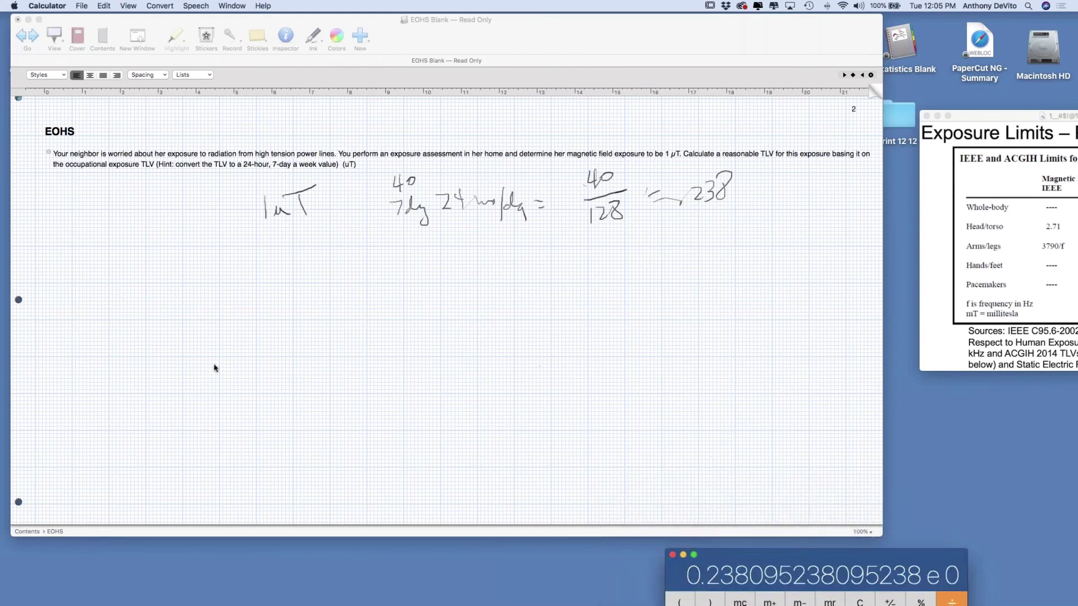
Write .238 mT and 238 µT below the 1 µT value
{"action": "left_click", "coordinate": [267, 262]}
{"action": "left_click", "coordinate": [265, 271]}
{"action": "mouse_move", "coordinate": [270, 258]}
{"action": "left_mouse_down"}
{"action": "mouse_move", "coordinate": [300, 270]}
{"action": "mouse_move", "coordinate": [303, 251]}
{"action": "mouse_move", "coordinate": [348, 271]}
{"action": "mouse_move", "coordinate": [354, 252]}
{"action": "mouse_move", "coordinate": [441, 271]}
{"action": "left_mouse_up"}
{"action": "mouse_move", "coordinate": [444, 251]}
{"action": "left_mouse_down"}
{"action": "mouse_move", "coordinate": [457, 264]}
{"action": "mouse_move", "coordinate": [450, 271]}
{"action": "left_mouse_up"}
{"action": "left_click_drag", "start_coordinate": [478, 249], "coordinate": [477, 247]}
{"action": "mouse_move", "coordinate": [489, 265]}
{"action": "left_mouse_down"}
{"action": "mouse_move", "coordinate": [537, 263]}
{"action": "mouse_move", "coordinate": [553, 235]}
{"action": "left_mouse_up"}
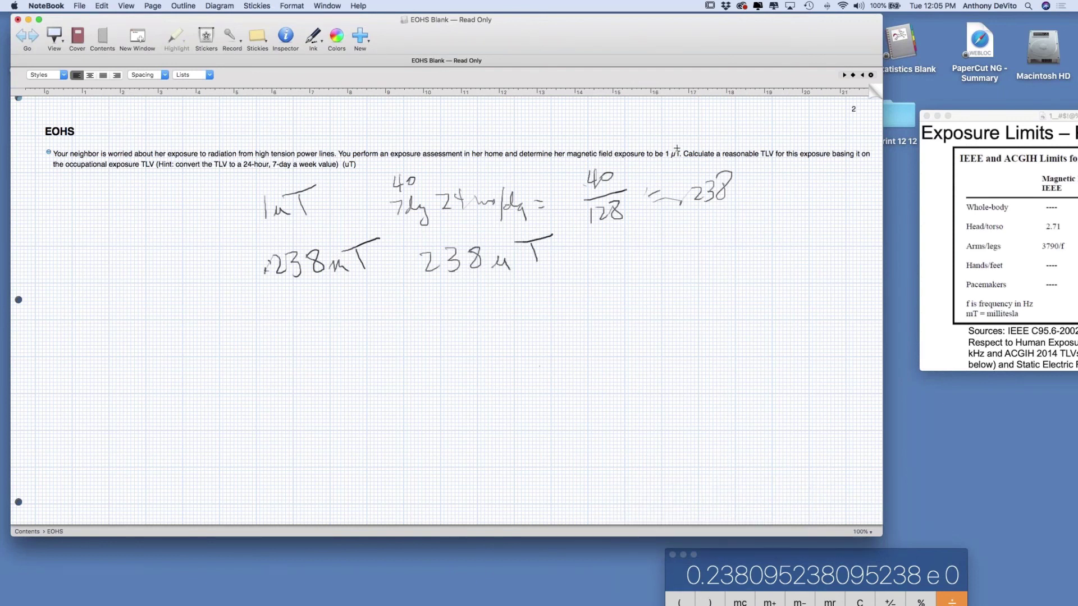
Circle 238 µT, 1 µT, .238 mT and the 40 hours figure
{"action": "mouse_move", "coordinate": [672, 145]}
{"action": "left_mouse_down"}
{"action": "mouse_move", "coordinate": [686, 144]}
{"action": "mouse_move", "coordinate": [656, 162]}
{"action": "left_mouse_up"}
{"action": "mouse_move", "coordinate": [529, 231]}
{"action": "left_mouse_down"}
{"action": "mouse_move", "coordinate": [428, 253]}
{"action": "mouse_move", "coordinate": [402, 283]}
{"action": "mouse_move", "coordinate": [497, 285]}
{"action": "mouse_move", "coordinate": [557, 259]}
{"action": "mouse_move", "coordinate": [555, 238]}
{"action": "mouse_move", "coordinate": [536, 224]}
{"action": "left_mouse_up"}
{"action": "mouse_move", "coordinate": [695, 138]}
{"action": "left_mouse_down"}
{"action": "mouse_move", "coordinate": [674, 141]}
{"action": "mouse_move", "coordinate": [656, 167]}
{"action": "mouse_move", "coordinate": [699, 160]}
{"action": "mouse_move", "coordinate": [685, 141]}
{"action": "mouse_move", "coordinate": [659, 159]}
{"action": "left_mouse_up"}
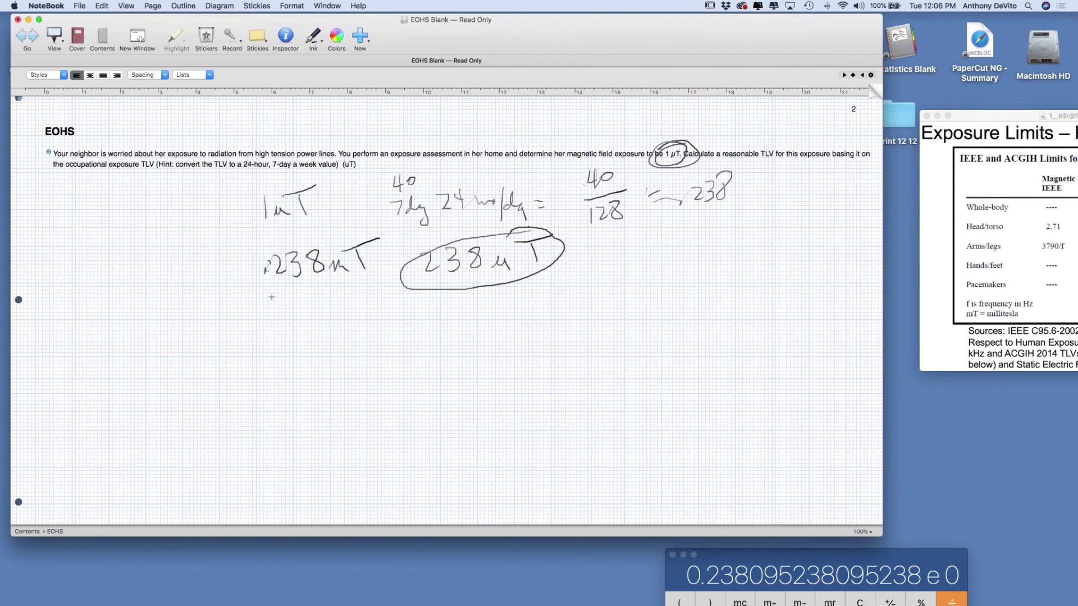
{"action": "mouse_move", "coordinate": [257, 296]}
{"action": "left_mouse_down"}
{"action": "mouse_move", "coordinate": [313, 286]}
{"action": "mouse_move", "coordinate": [370, 257]}
{"action": "mouse_move", "coordinate": [347, 231]}
{"action": "mouse_move", "coordinate": [291, 246]}
{"action": "mouse_move", "coordinate": [251, 286]}
{"action": "mouse_move", "coordinate": [289, 292]}
{"action": "left_mouse_up"}
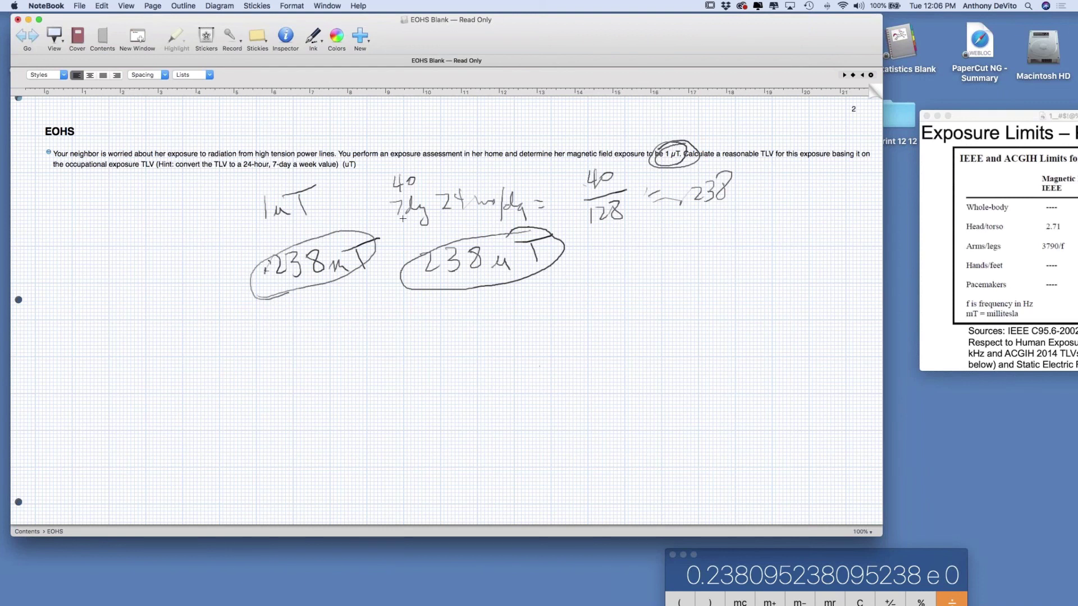
{"action": "left_click_drag", "start_coordinate": [400, 170], "coordinate": [409, 164]}
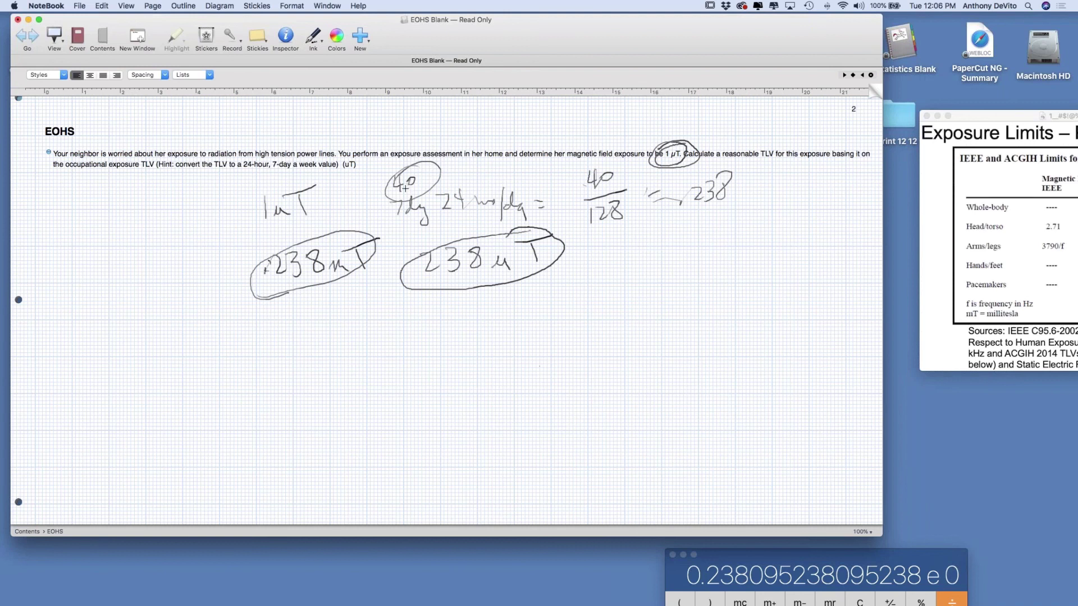